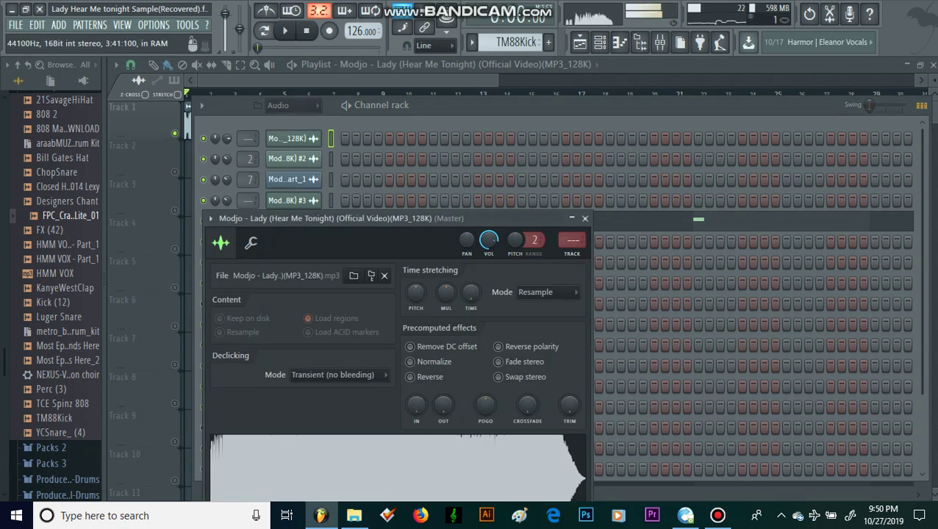
Step: Bring the playlist forward and play the opening Modjo sample clip on Track 1 from bar 1
left_click(416, 65)
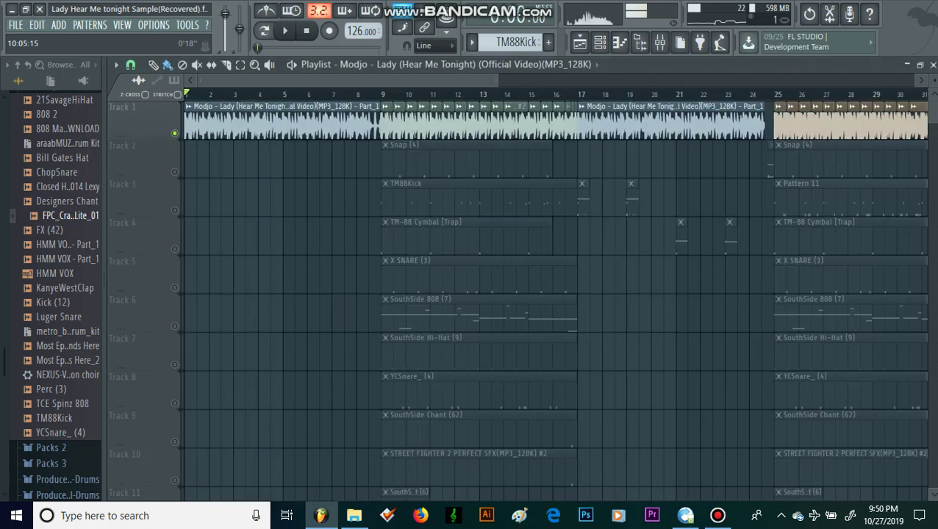
key("space")
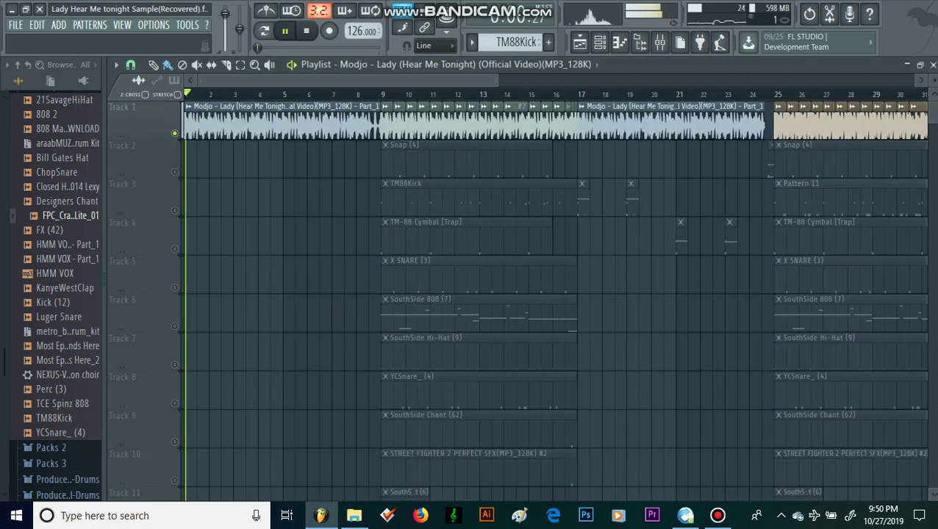
key("space")
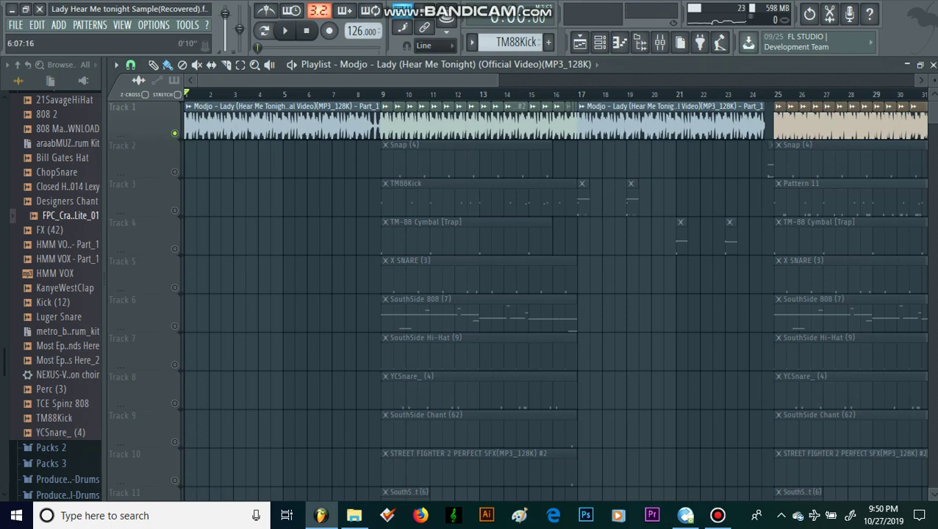
Step: Open the first Track 1 clip's channel settings and view the first Fruity parametric EQ 2 on its mixer insert
double_click(282, 123)
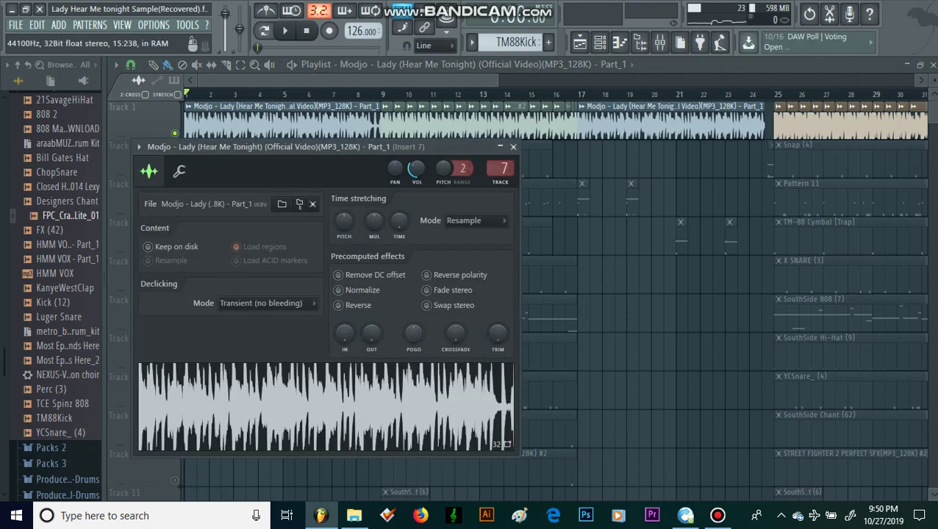
left_click(659, 42)
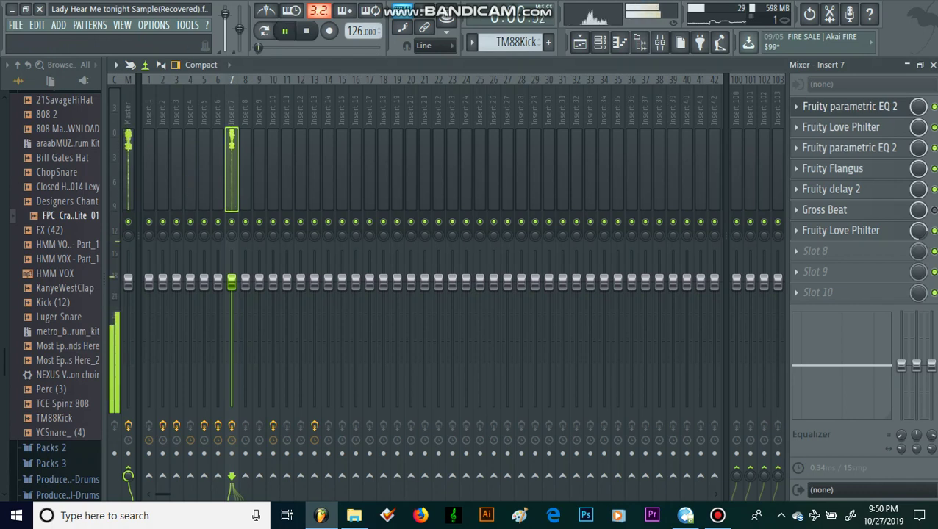
left_click(849, 107)
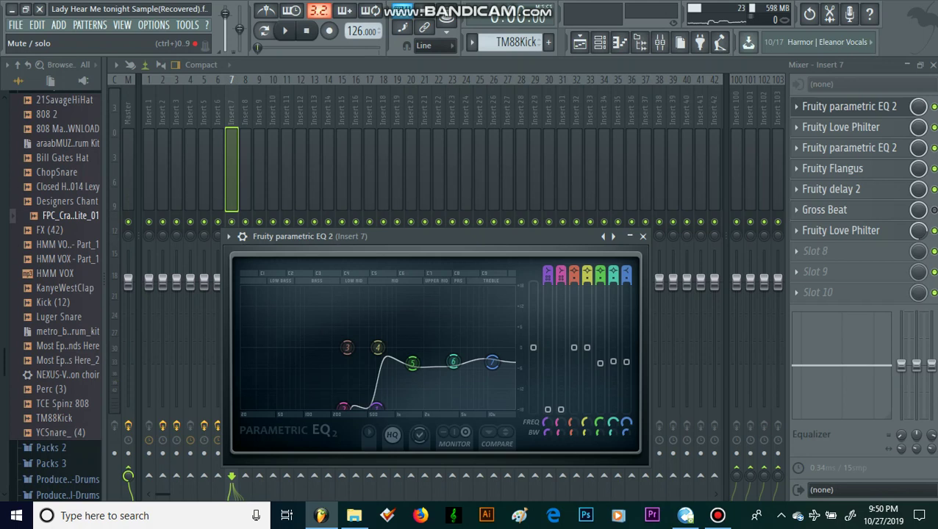
Step: Bypass the loaded effects on Insert 7 and play the sample dry with the first parametric EQ 2 open
left_click(933, 107)
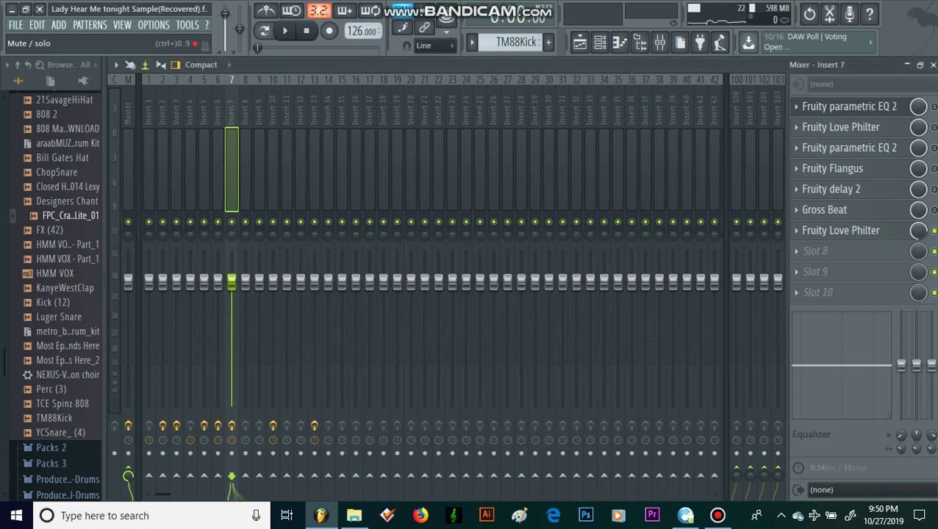
left_click(849, 106)
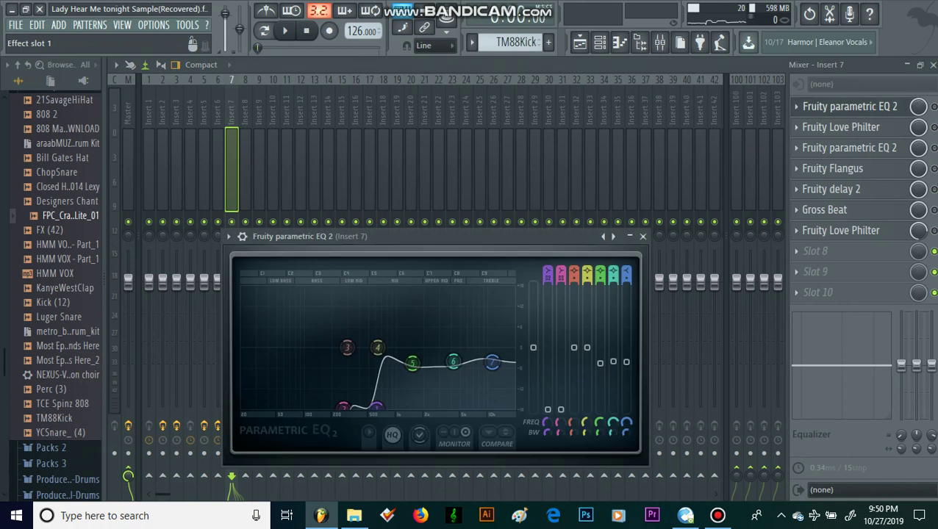
key("space")
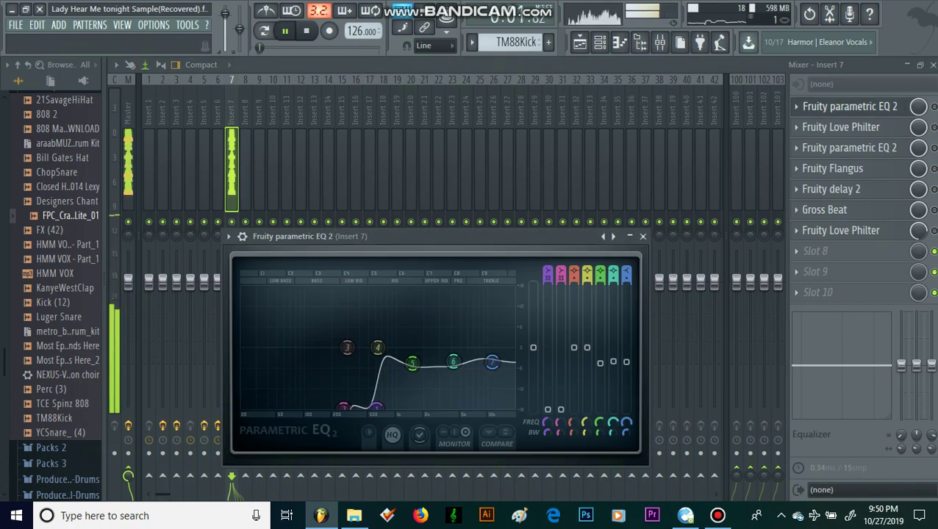
key("space")
Step: Re-enable the first Fruity parametric EQ 2 on Insert 7 and examine its curve while the sample plays
key("Escape")
key("space")
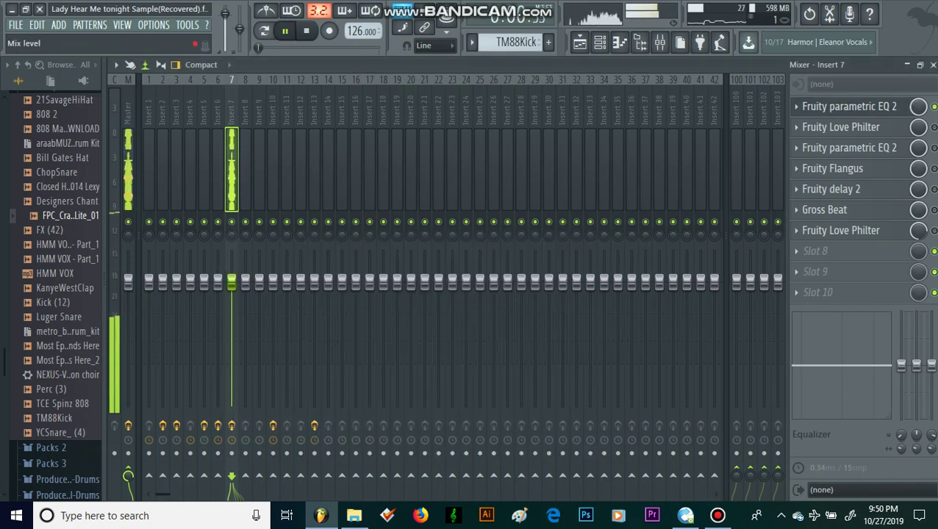
left_click(849, 106)
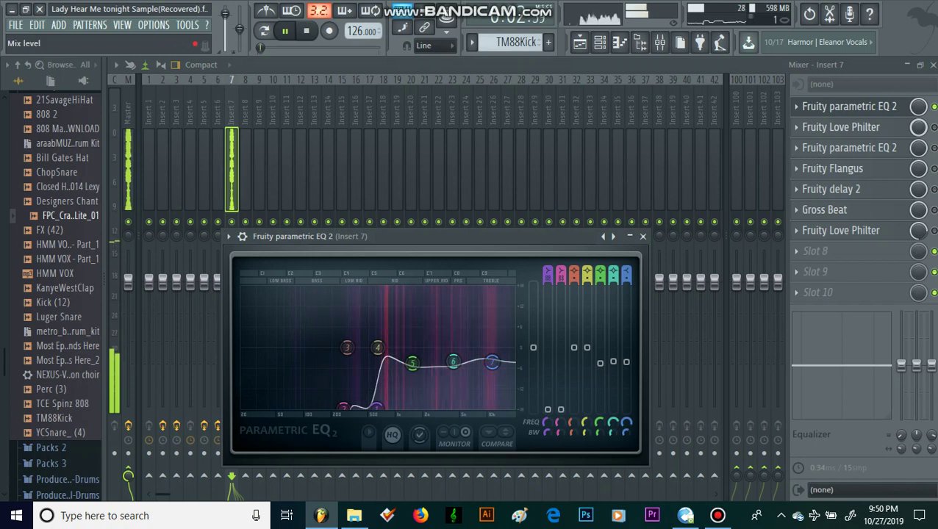
key("Escape")
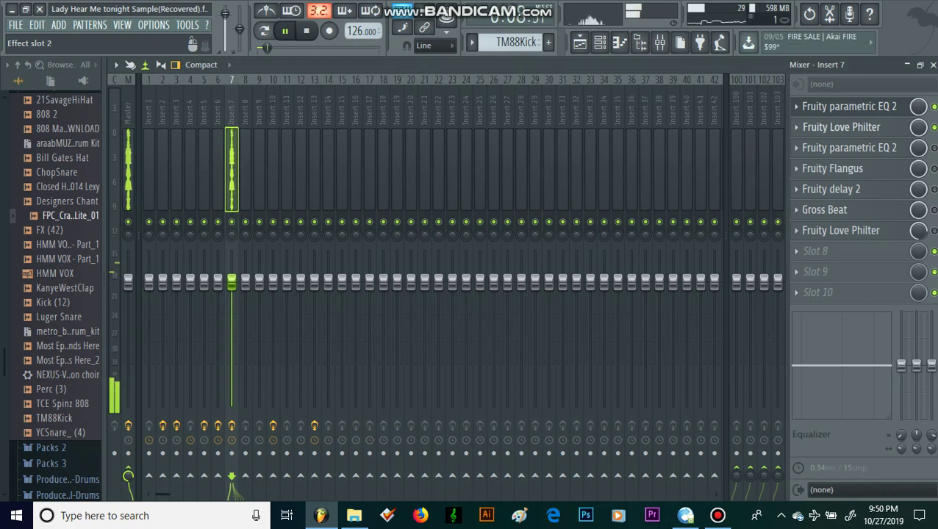
Step: Re-enable and audition the first Fruity Love Philter, the second parametric EQ 2 and Fruity Flangus on Insert 7
left_click(841, 127)
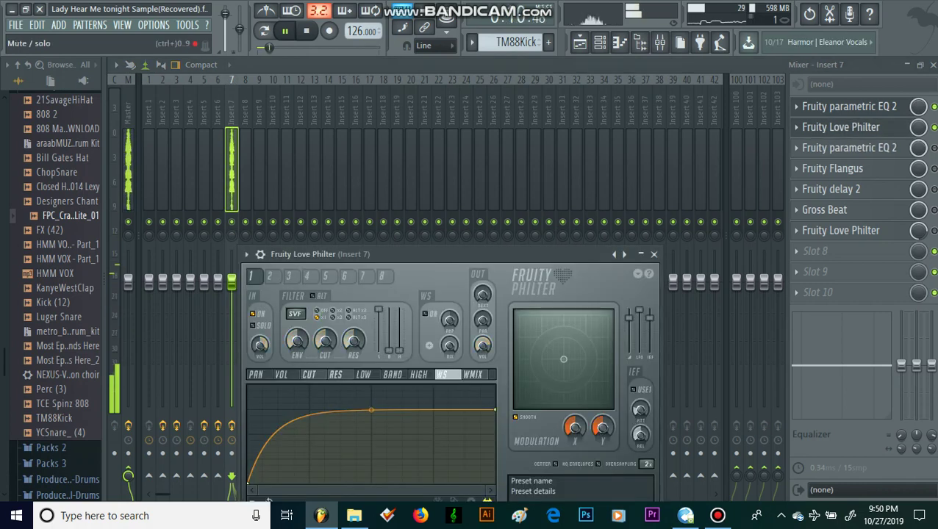
left_click(933, 147)
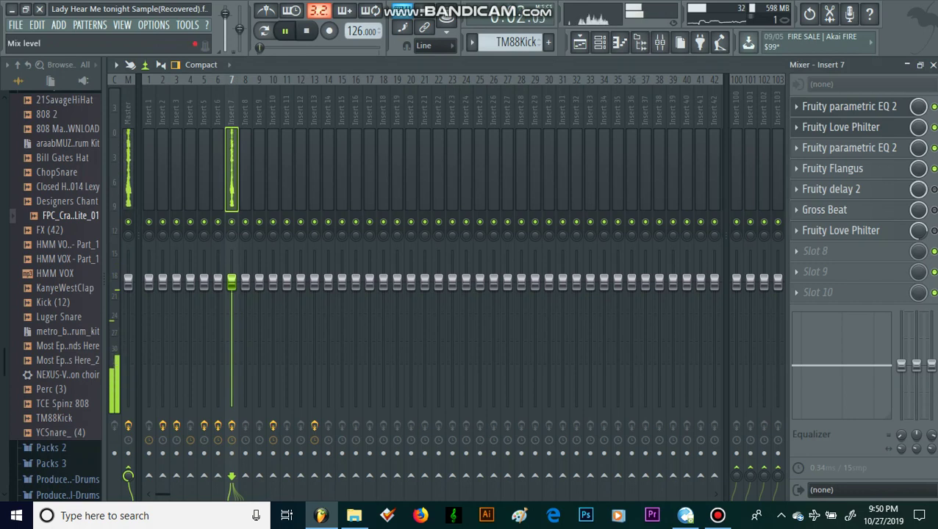
left_click(832, 169)
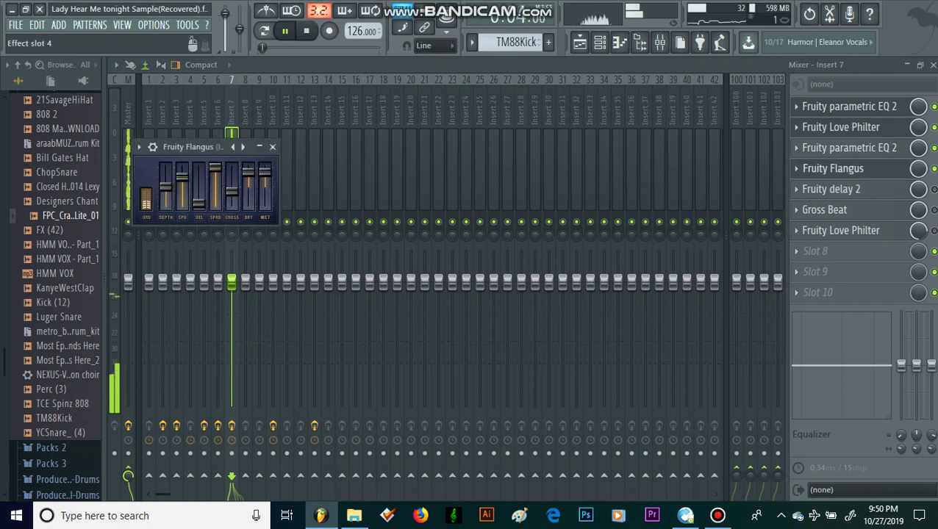
key("Escape")
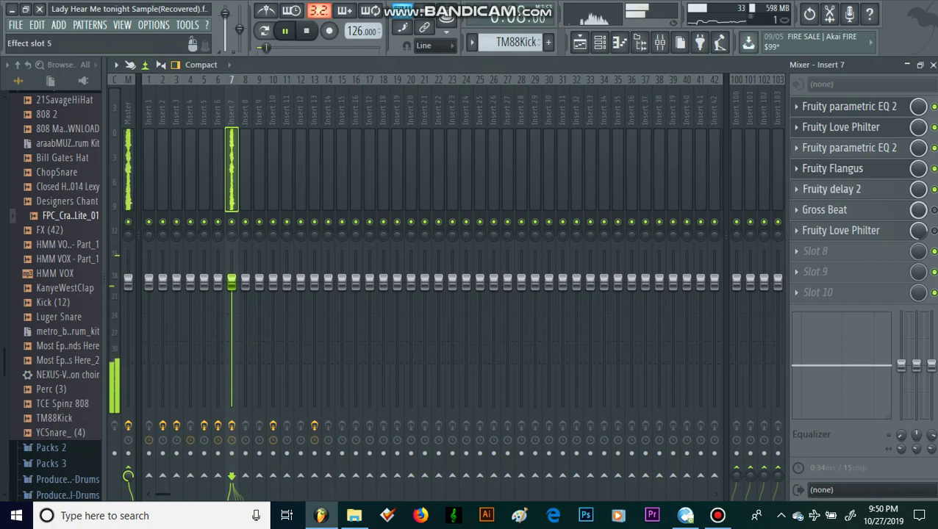
Step: Re-enable and audition Fruity delay 2 and the last Fruity Love Philter on Insert 7
left_click(831, 189)
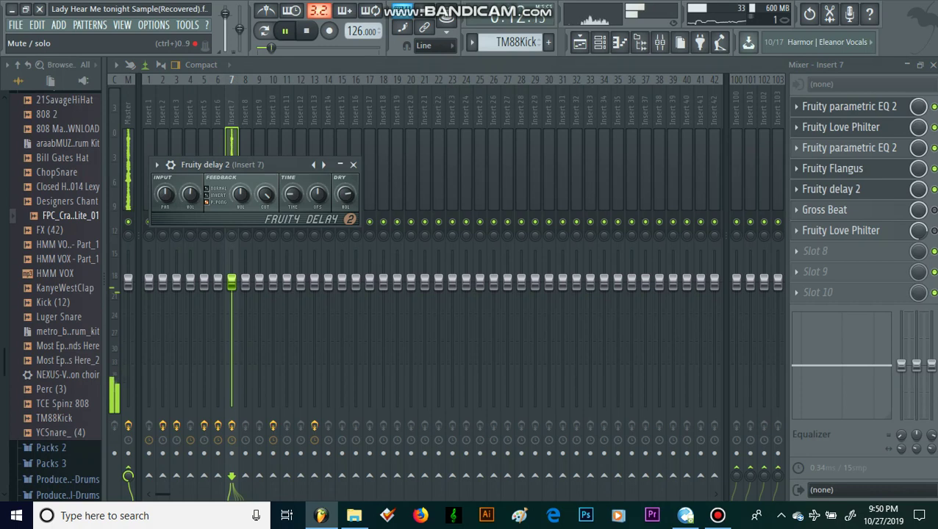
key("Escape")
left_click(840, 231)
left_click(840, 231)
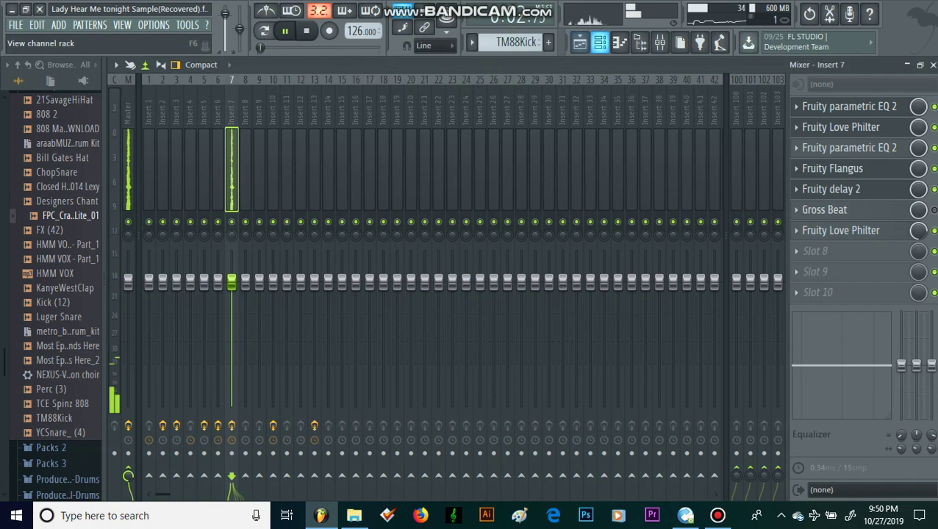
Step: Return to the playlist, stop playback and place the playhead at bar 9, where the chopped section starts
left_click(579, 42)
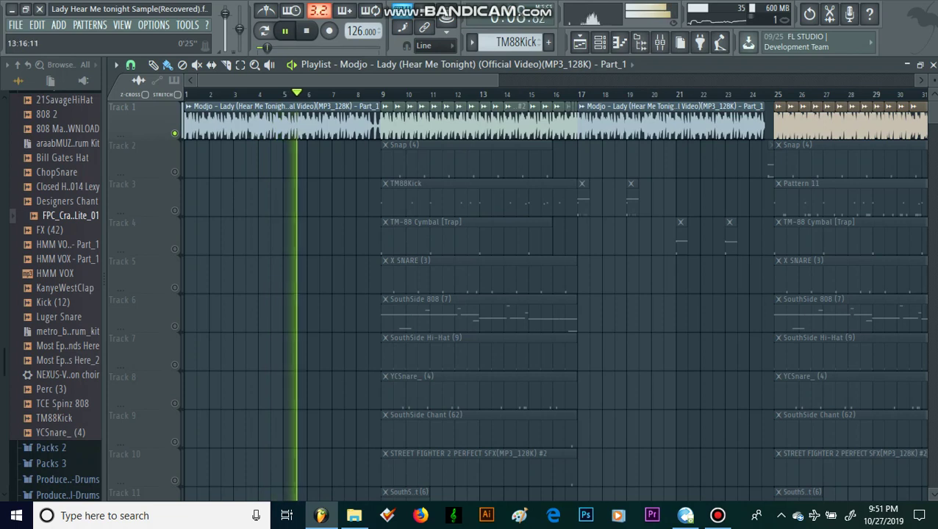
left_click_drag(496, 80, 376, 80)
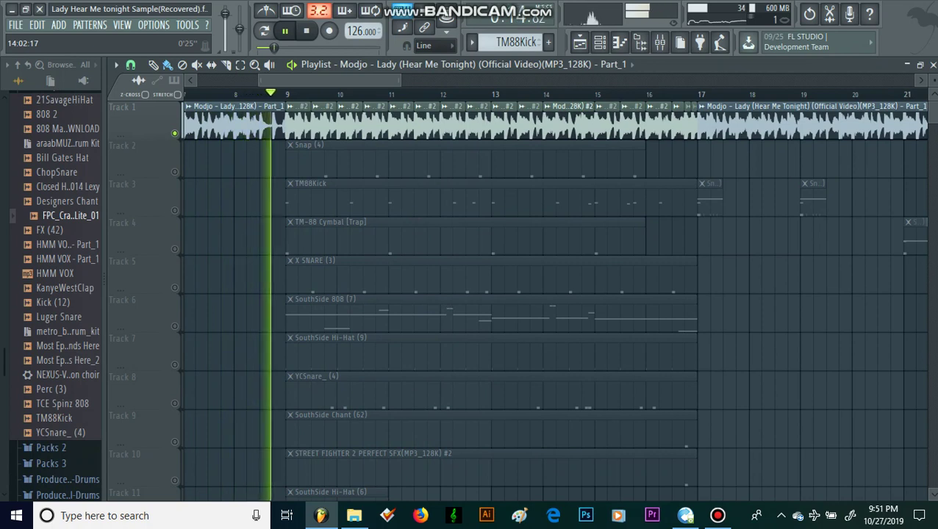
key("space")
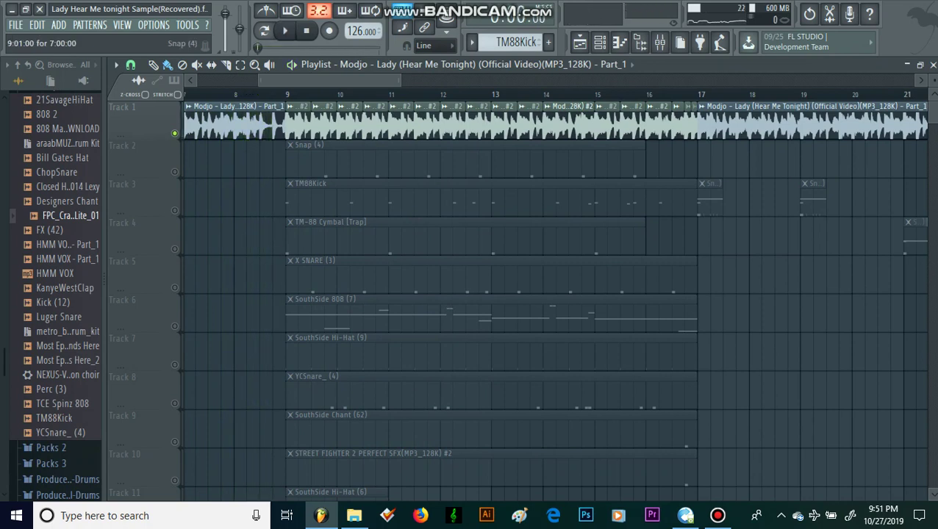
left_click(286, 94)
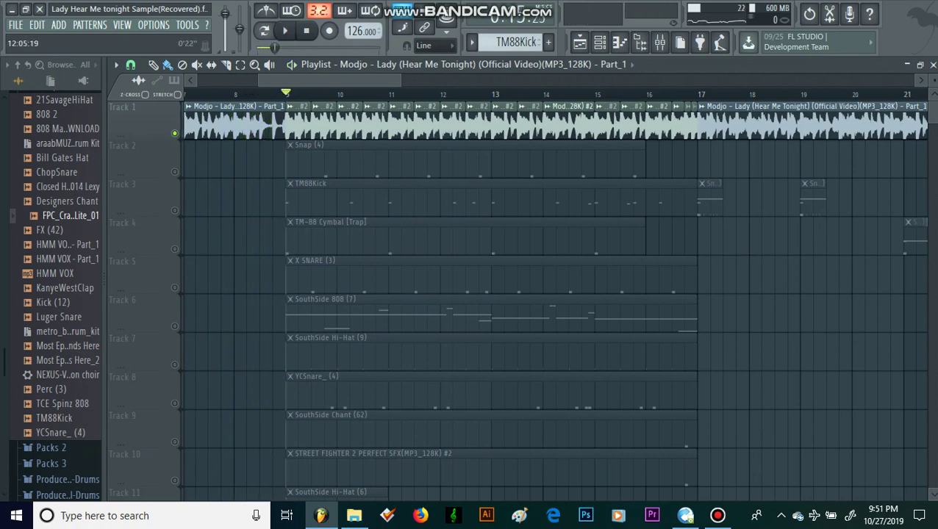
left_click_drag(399, 80, 383, 80)
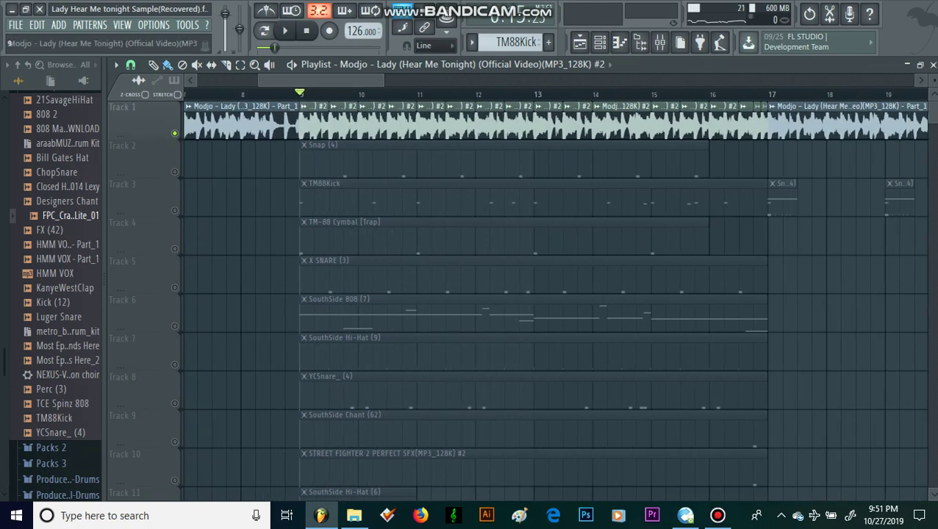
Step: Play the unchopped Modjo clip on Track 12 and examine the Gross Beat effect on its mixer insert
scroll(314, 217, "down", 5)
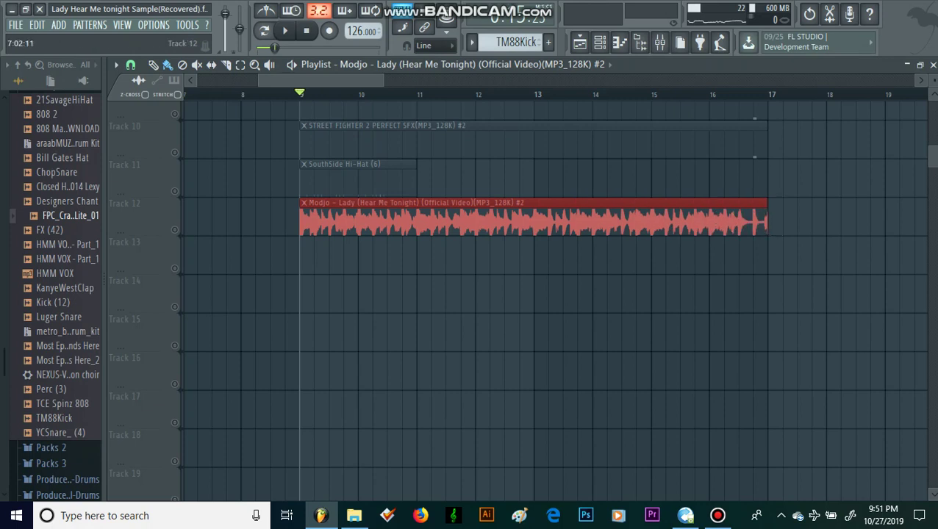
key("space")
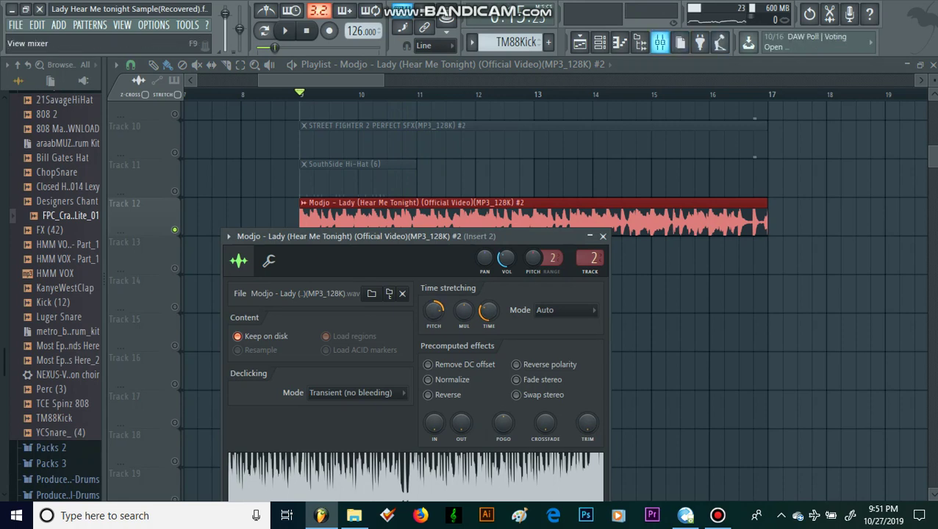
left_click(659, 42)
key("space")
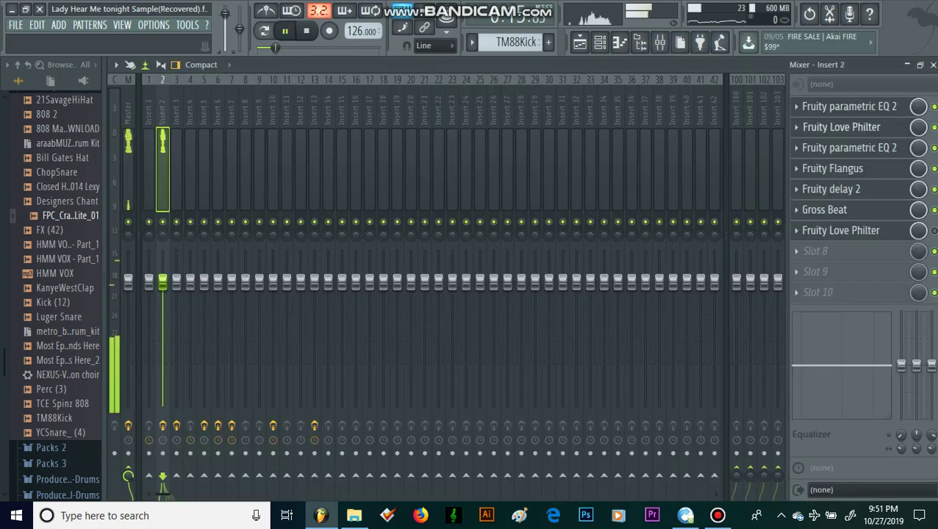
left_click(824, 209)
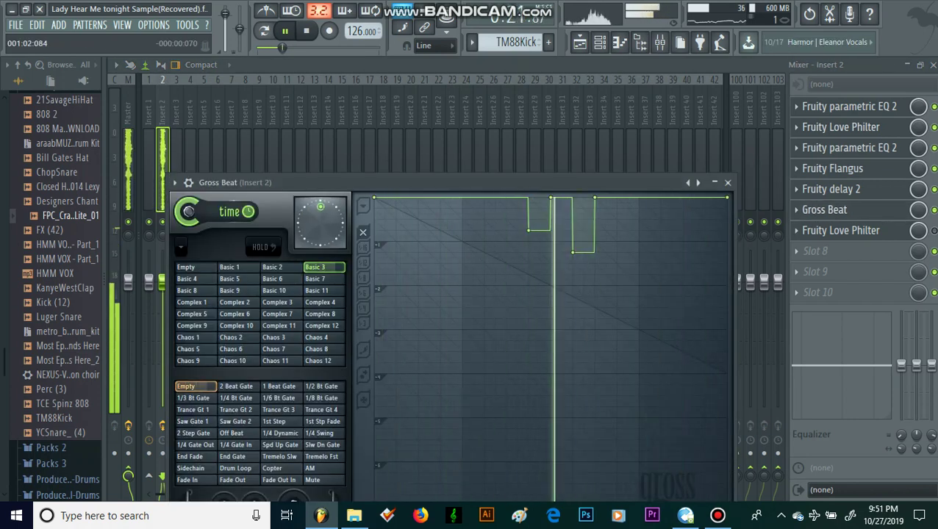
key("space")
left_click(580, 42)
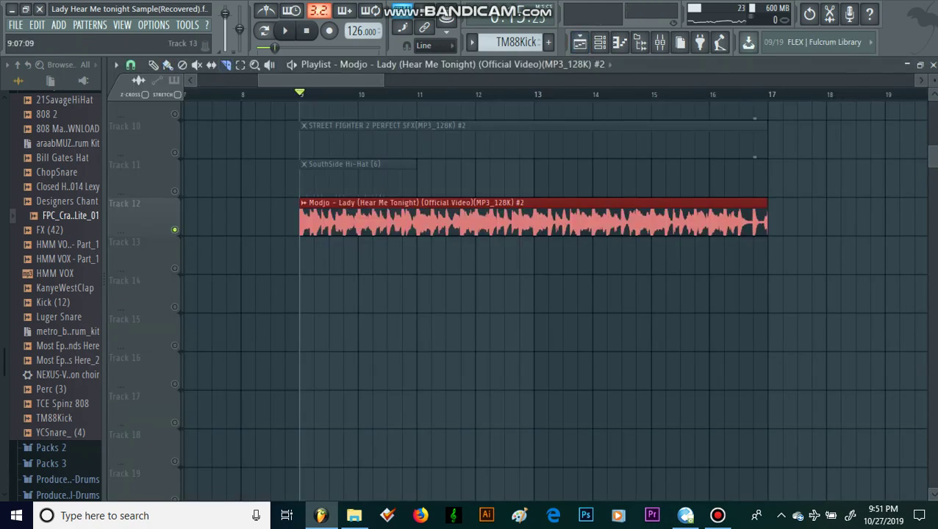
Step: Slice the Track 12 clip a quarter bar after bar 9 and trim the remaining part's start to bar 10
left_click_drag(314, 196, 314, 274)
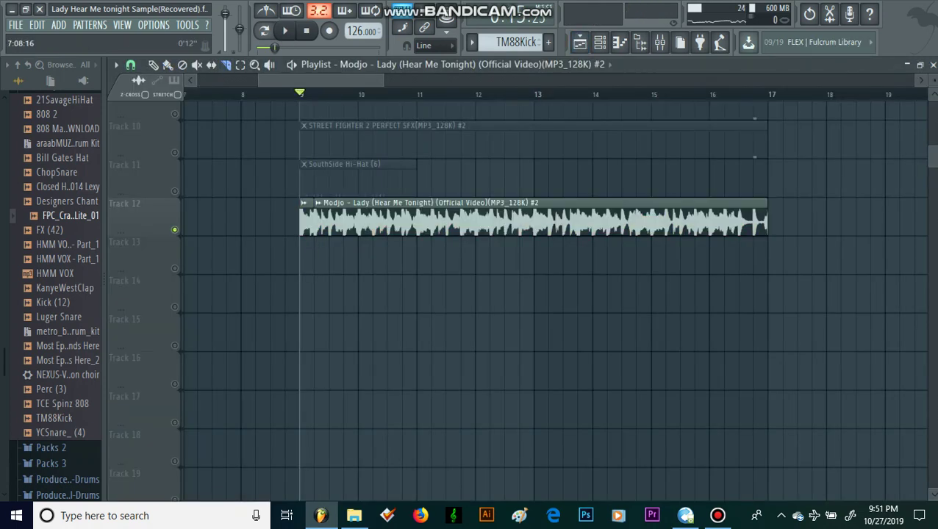
left_click_drag(315, 223, 344, 223)
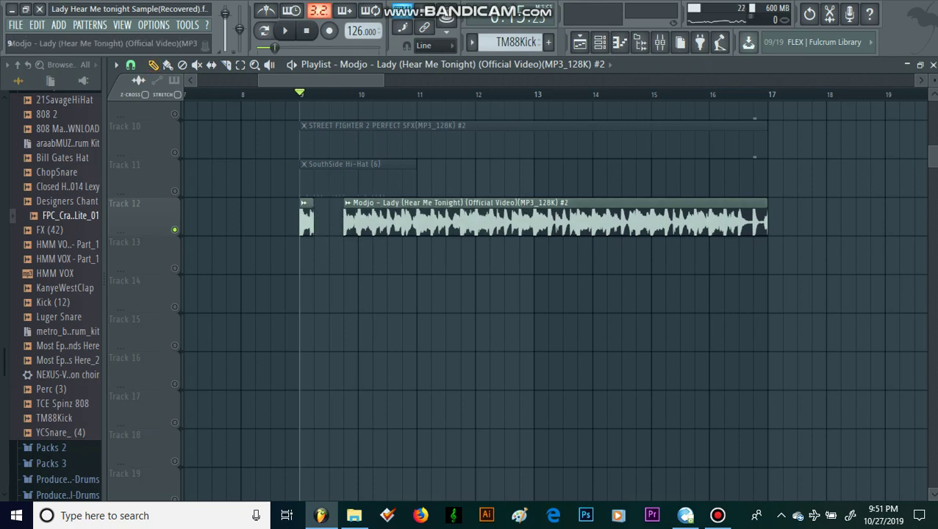
left_click_drag(345, 223, 358, 223)
Step: Try repeating a half-bar slice right after the first one on Track 12, preview it and remove the repeat
left_click(335, 223)
key("space")
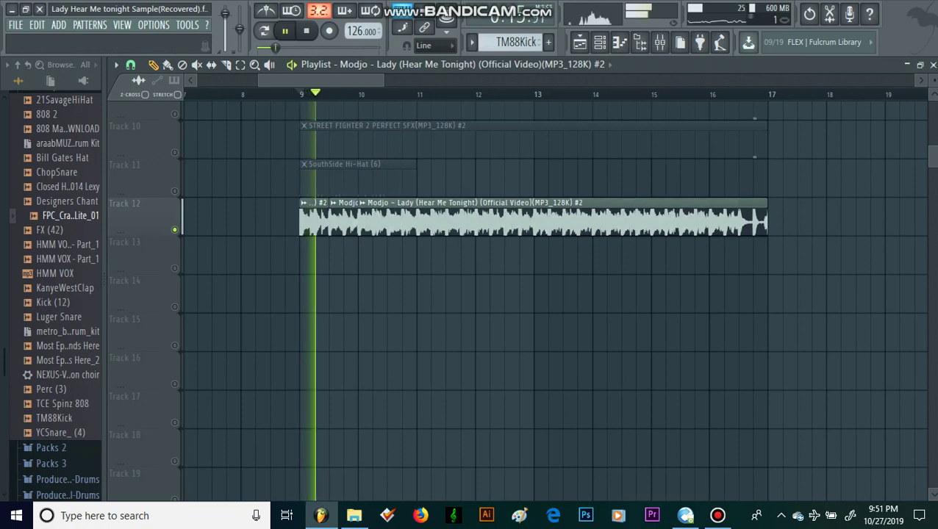
key("space")
right_click(341, 222)
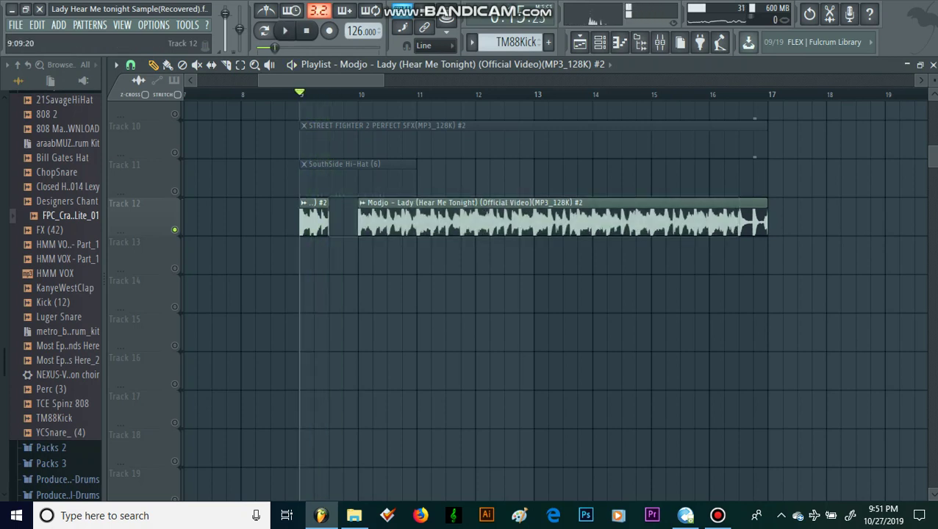
Step: Try repeating a quarter-bar slice right after the first one on Track 12, preview it and remove the repeat
left_click(319, 223)
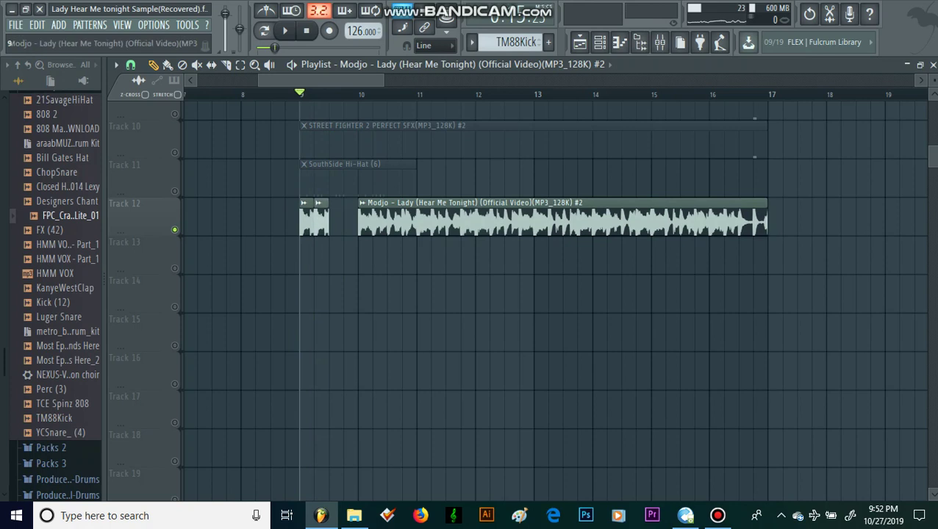
key("space")
key("space")
right_click(322, 220)
Step: Place a copy of the resized first slice directly after it on Track 12 and preview the repeated chop
left_click_drag(382, 80, 346, 80)
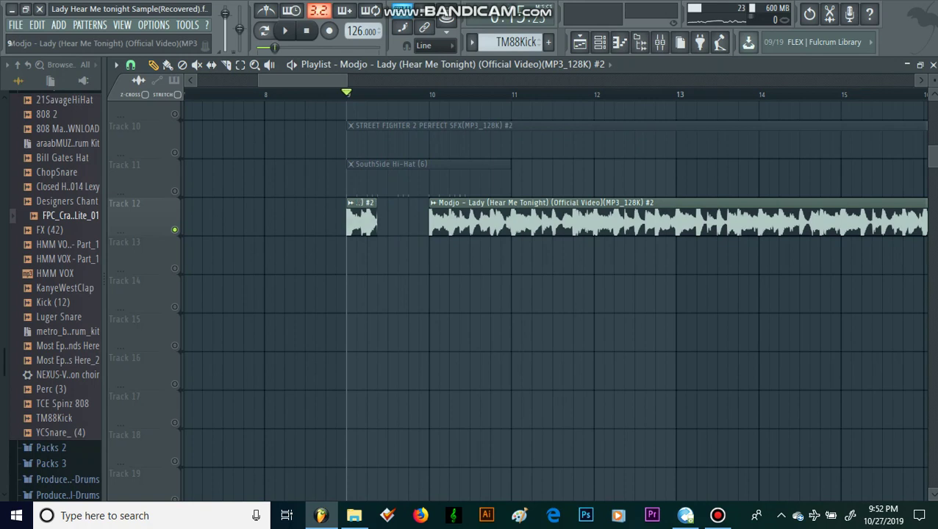
left_click(383, 222)
key("space")
key("space")
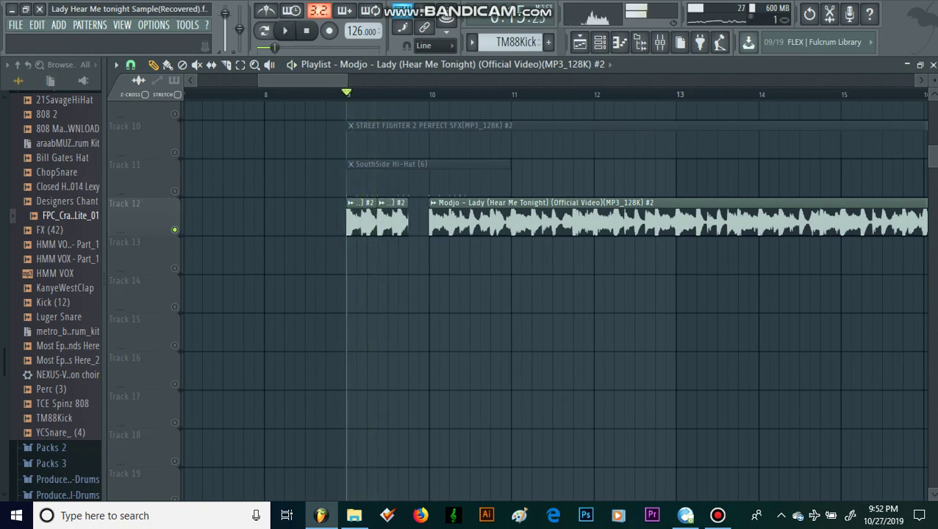
Step: Move the second slice on Track 12 to half a bar after bar 9 and preview the spaced chops
left_click_drag(391, 222, 401, 222)
key("space")
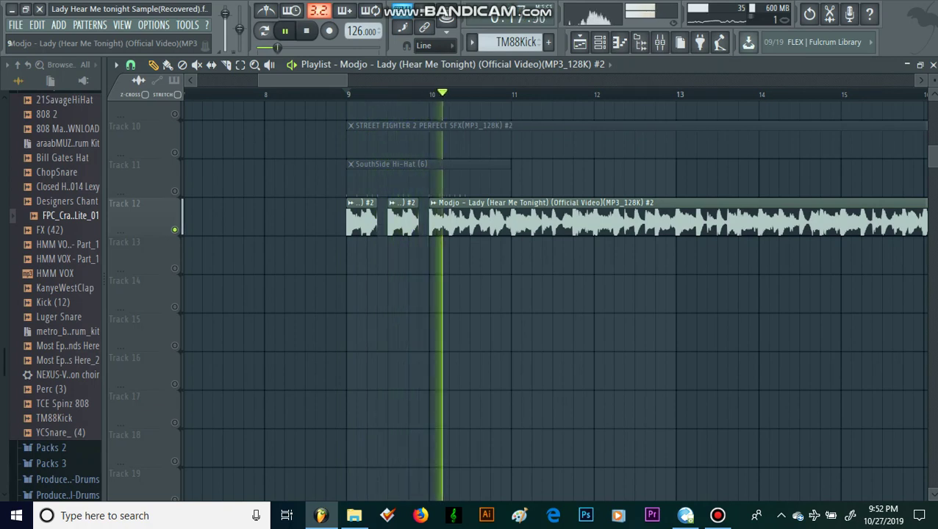
key("space")
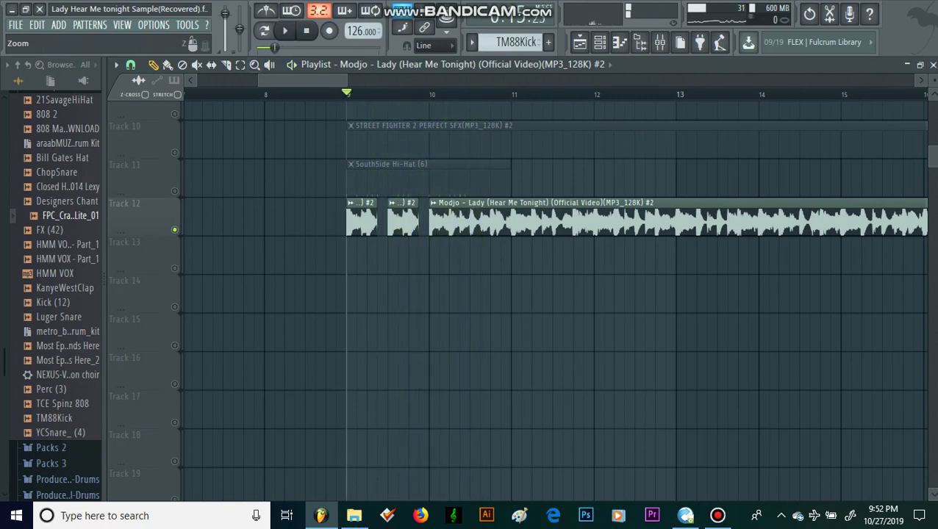
key("space")
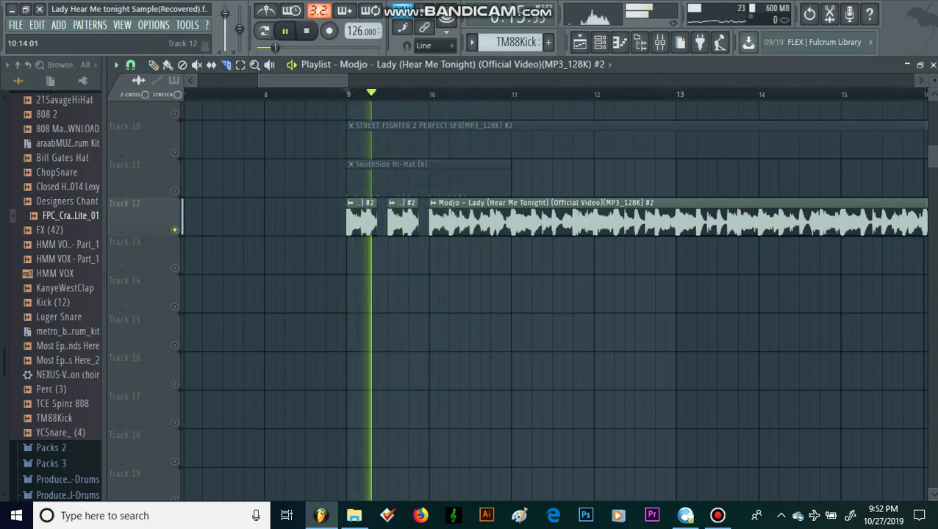
key("space")
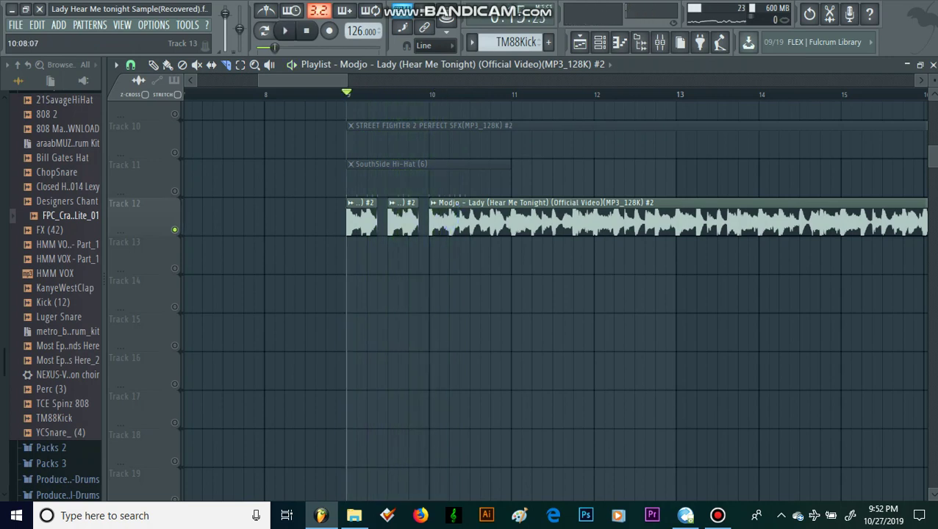
Step: Slice the Track 12 clip after bar 10, trim the remaining part's start to bar 11 and place a slice copy half a bar after bar 10
left_click_drag(459, 265, 458, 265)
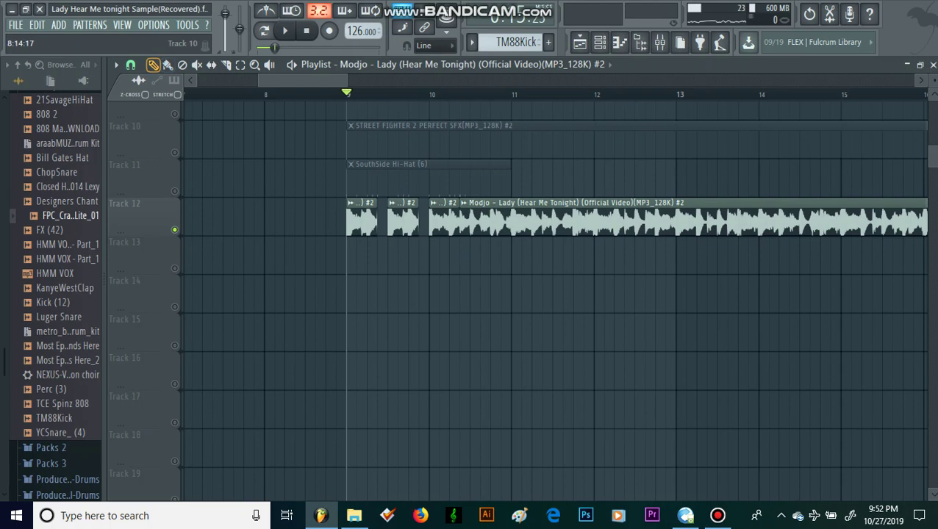
left_click_drag(460, 222, 512, 222)
left_click(474, 222)
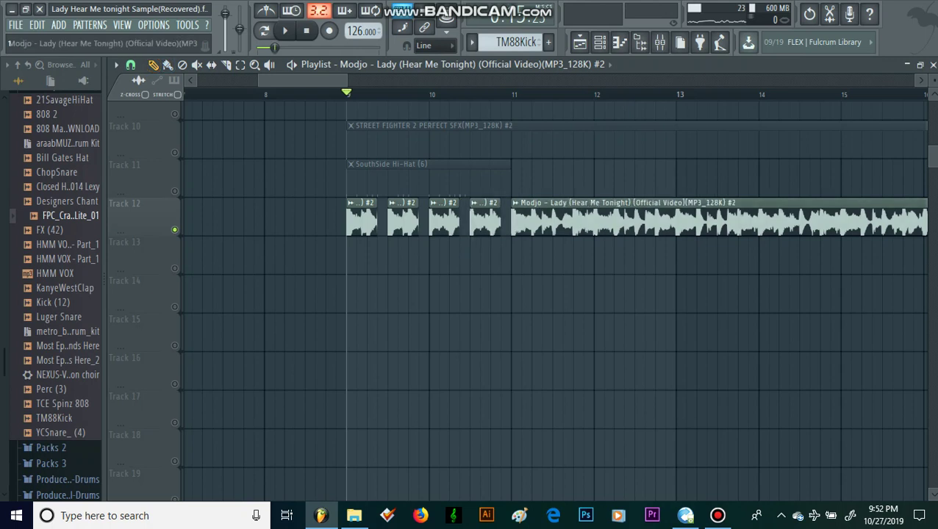
Step: Clear the remaining sample clip and the four chops from Track 12, previewing the chops before deleting them
right_click(546, 222)
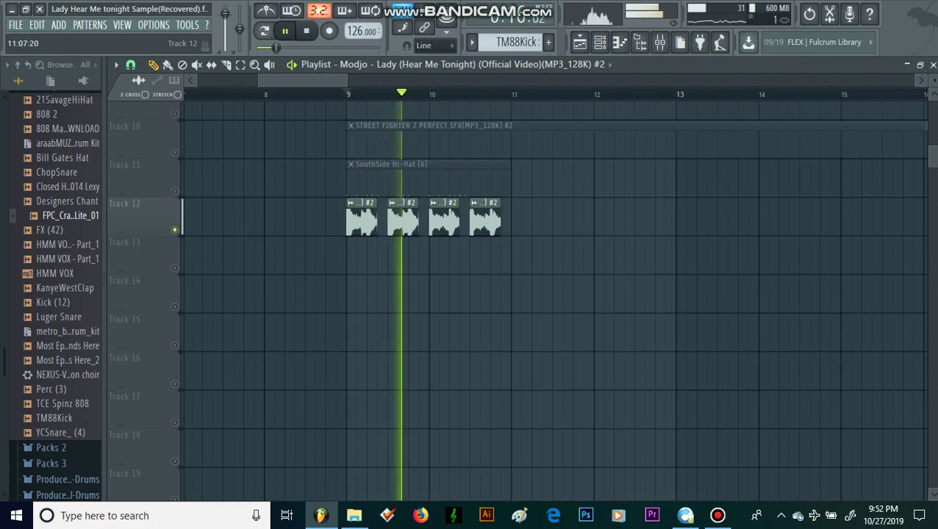
key("space")
right_click(485, 221)
right_click(444, 221)
right_click(402, 220)
right_click(362, 221)
Step: Unmute Track 1 and play the finished sample arrangement from bar 9 on into the section at bar 25
scroll(792, 220, "up", 5)
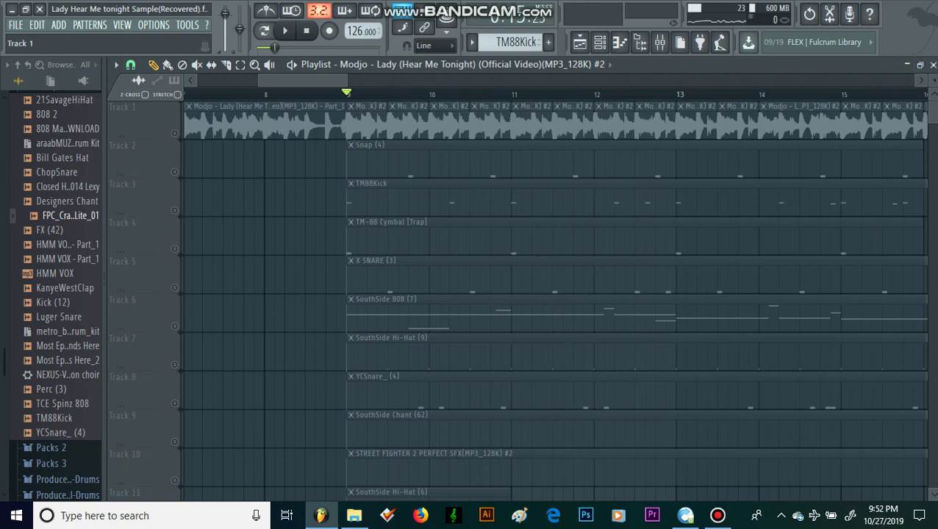
left_click(174, 133)
key("space")
left_click_drag(346, 81, 372, 80)
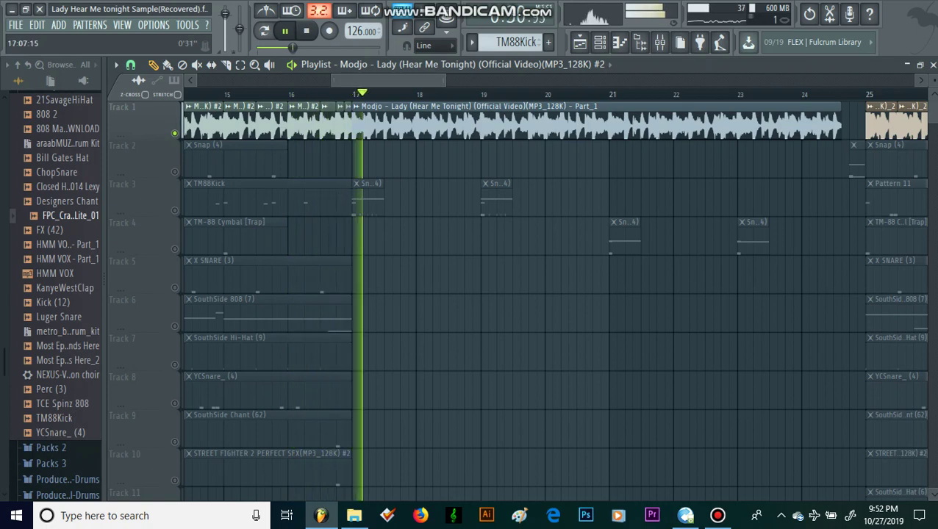
left_click_drag(443, 80, 642, 80)
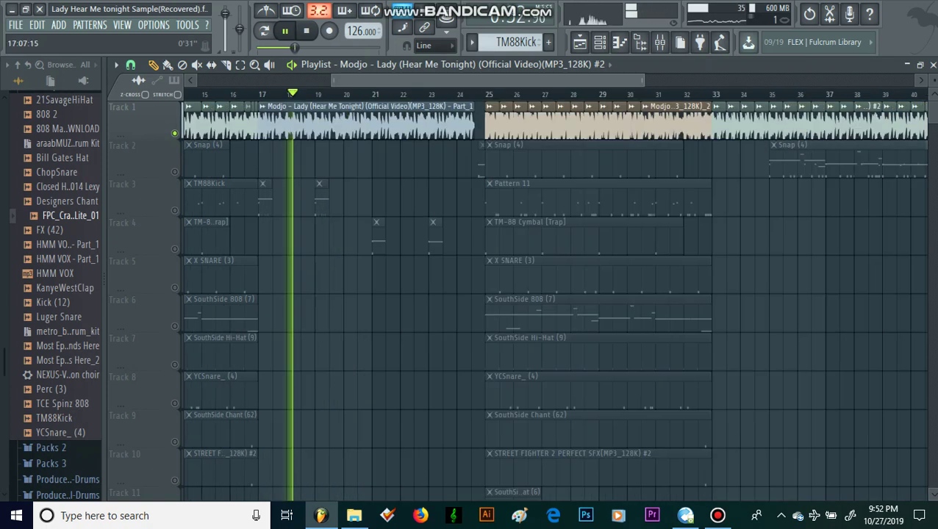
key("Page_Down")
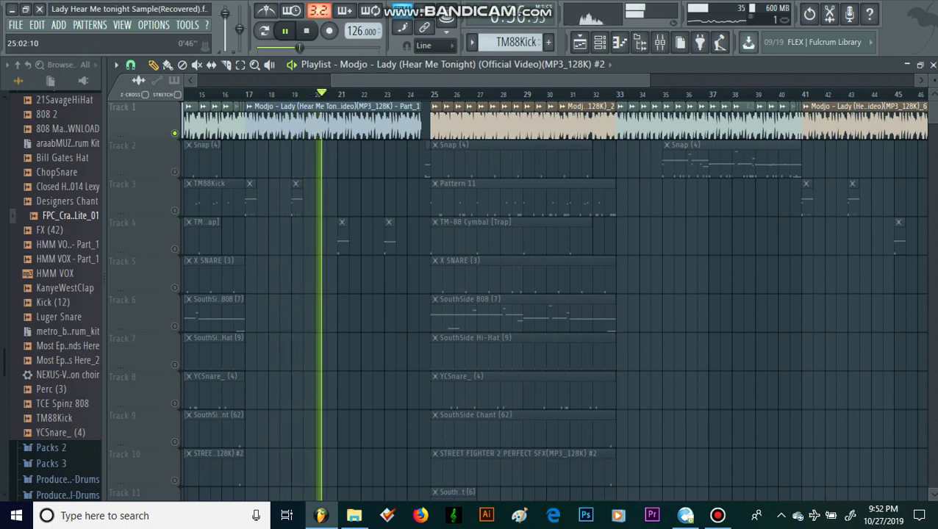
key("Page_Up")
mouse_move(525, 80)
left_mouse_down()
mouse_move(496, 80)
mouse_move(535, 80)
left_mouse_up()
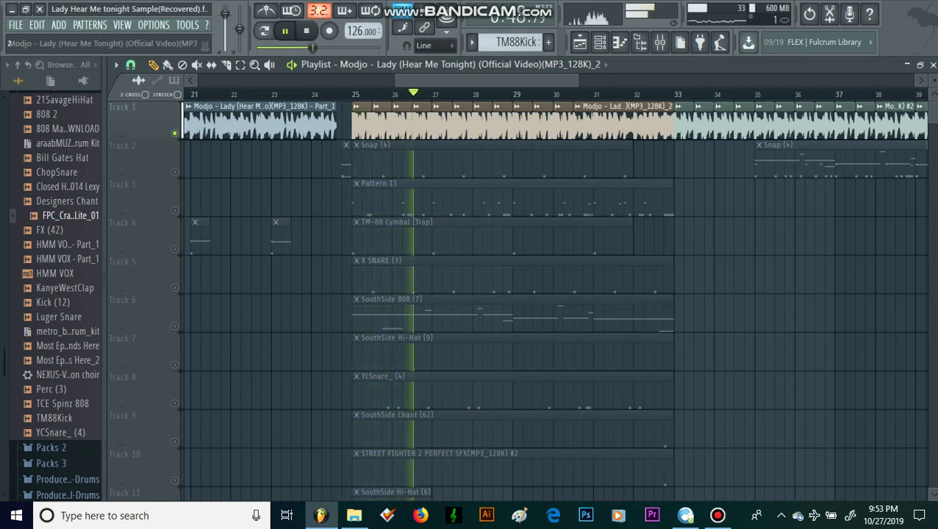
Step: Open Gross Beat on the sample's mixer track, Insert 5, to examine its time preset and envelope
double_click(507, 126)
left_click(659, 43)
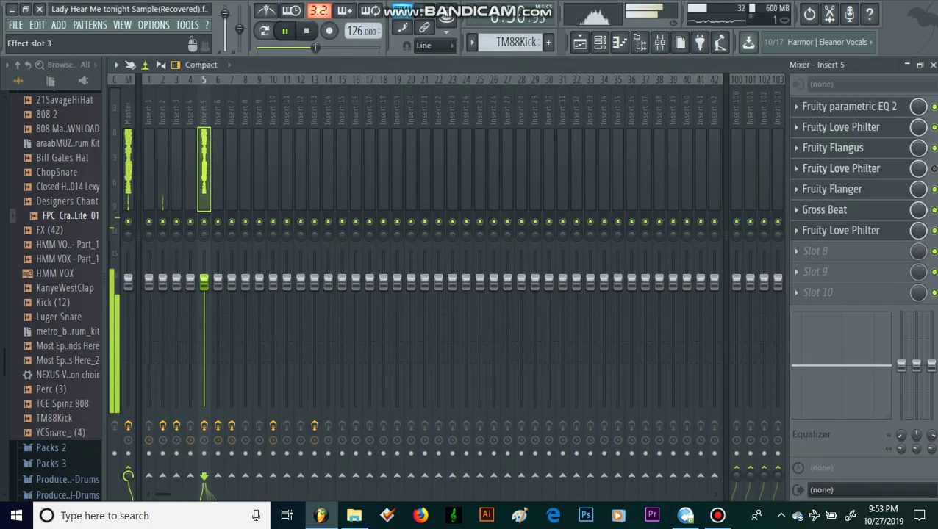
left_click(825, 209)
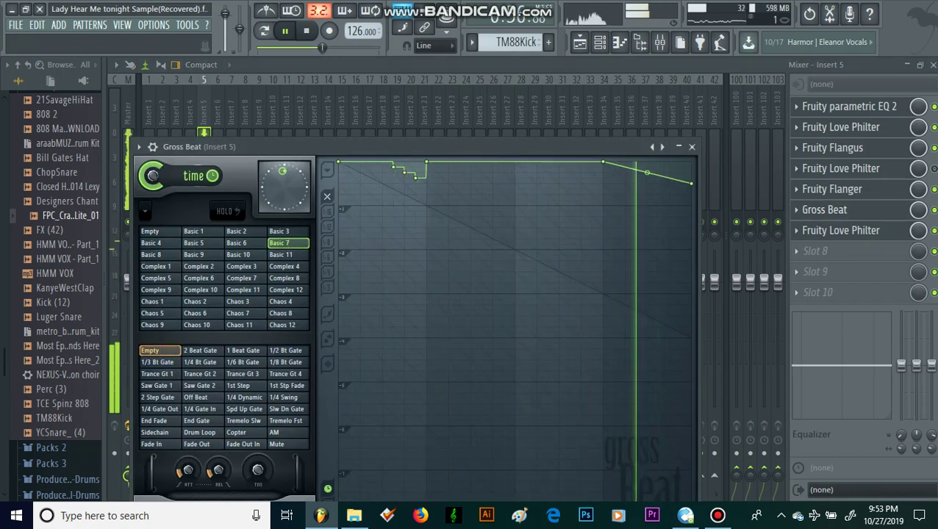
Step: Return to the playlist and follow playback of Track 1's sample chops through the final section before bar 57
left_click(580, 43)
left_click_drag(514, 80, 596, 81)
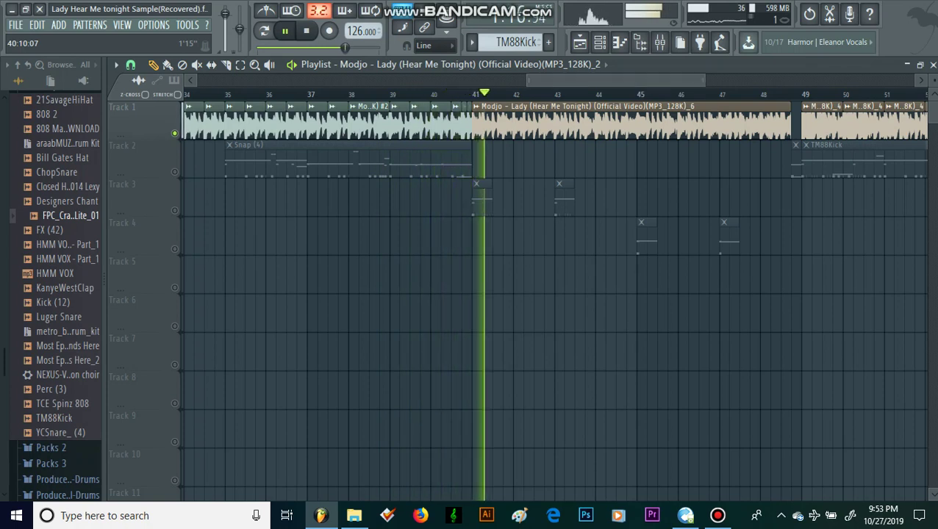
left_click_drag(527, 80, 196, 80)
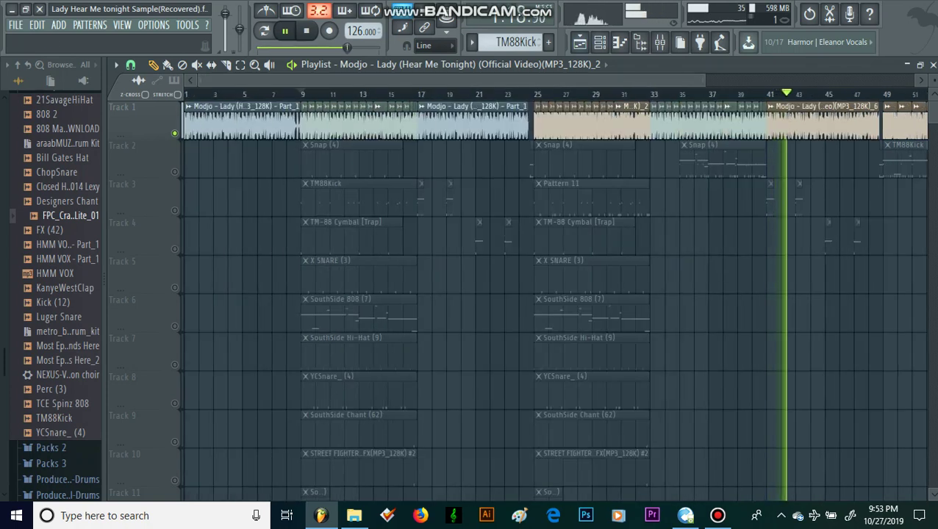
scroll(551, 294, "down", 3)
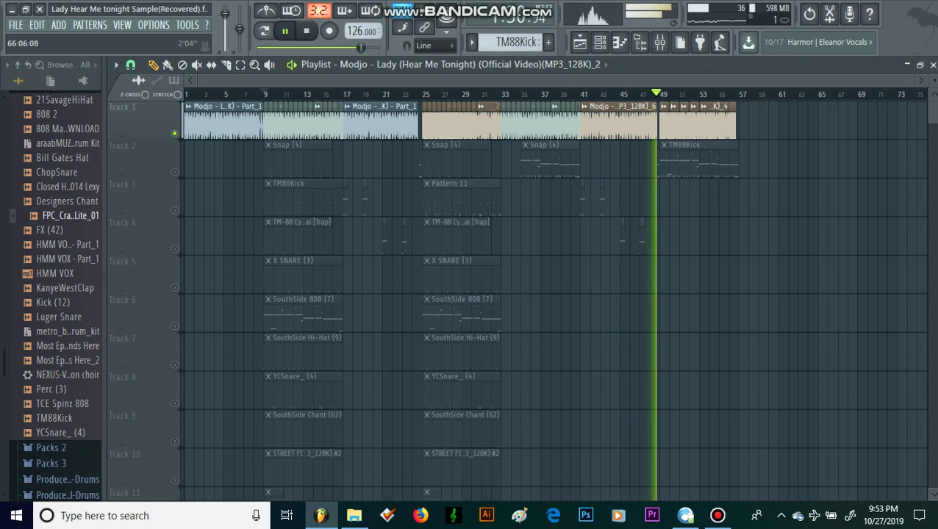
left_click_drag(914, 80, 534, 80)
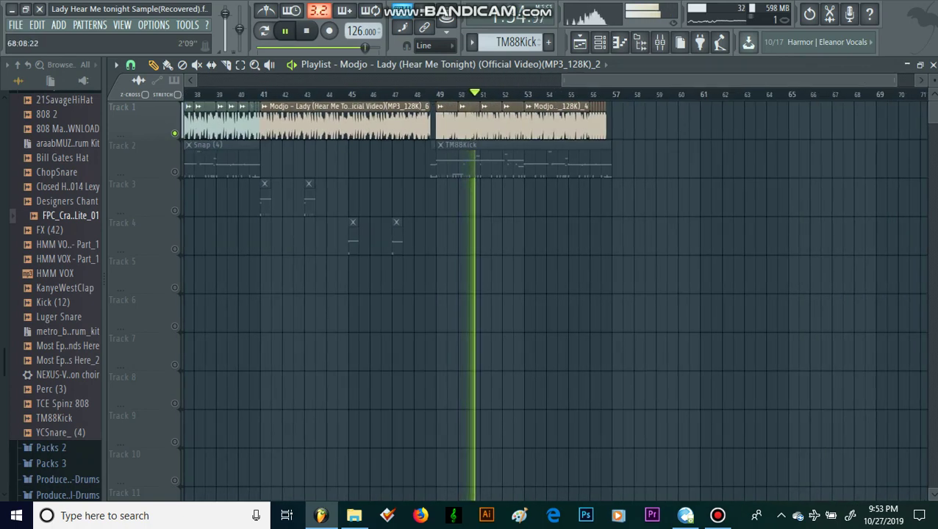
left_click_drag(894, 80, 662, 80)
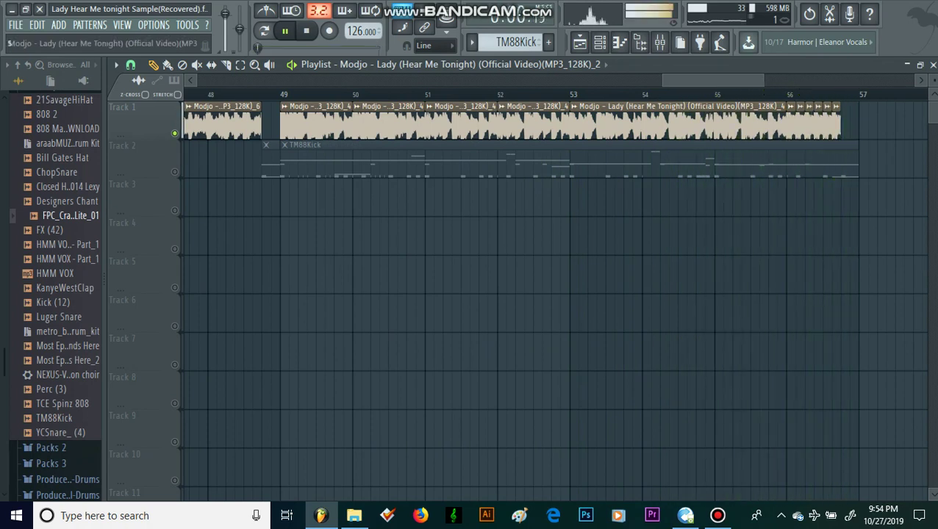
left_click_drag(664, 80, 197, 80)
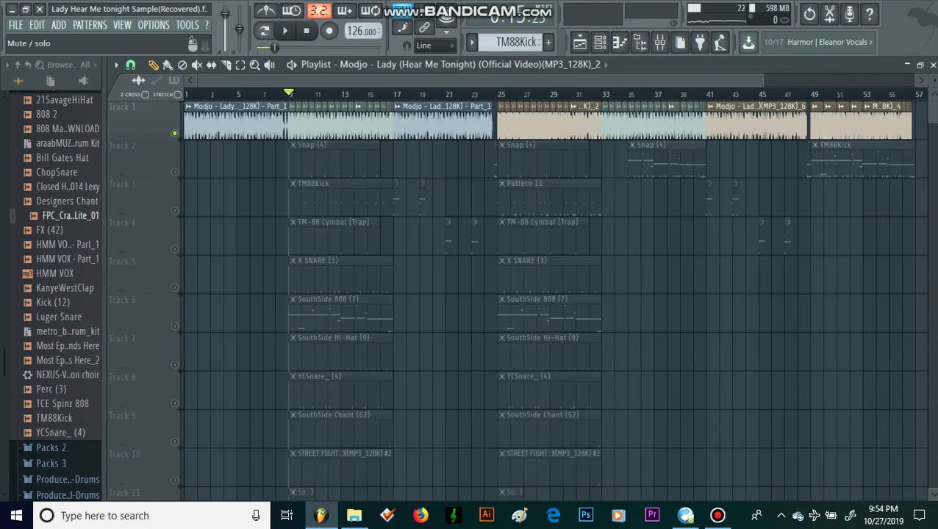
Step: Mute Track 1, unmute Tracks 3, 4 and 5 and preview the kick, cymbal and snare patterns
left_click(174, 133)
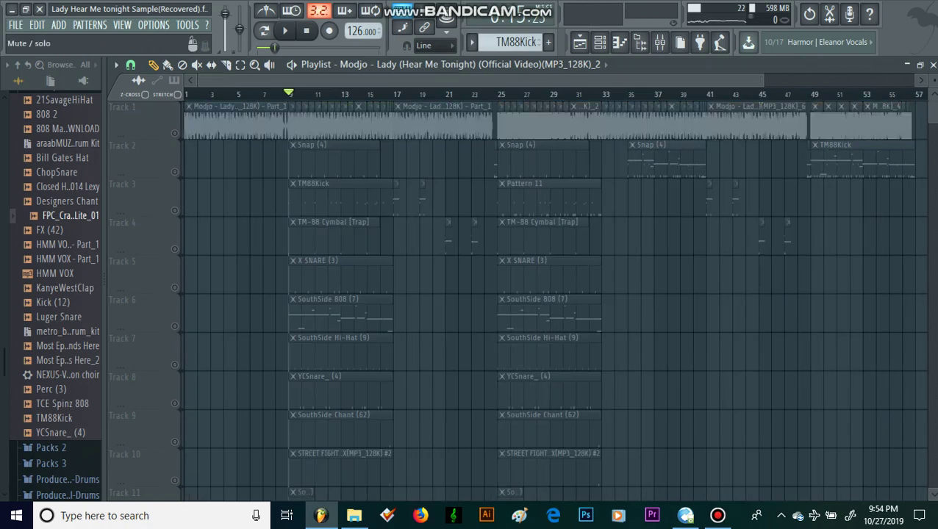
left_click(174, 172)
key("space")
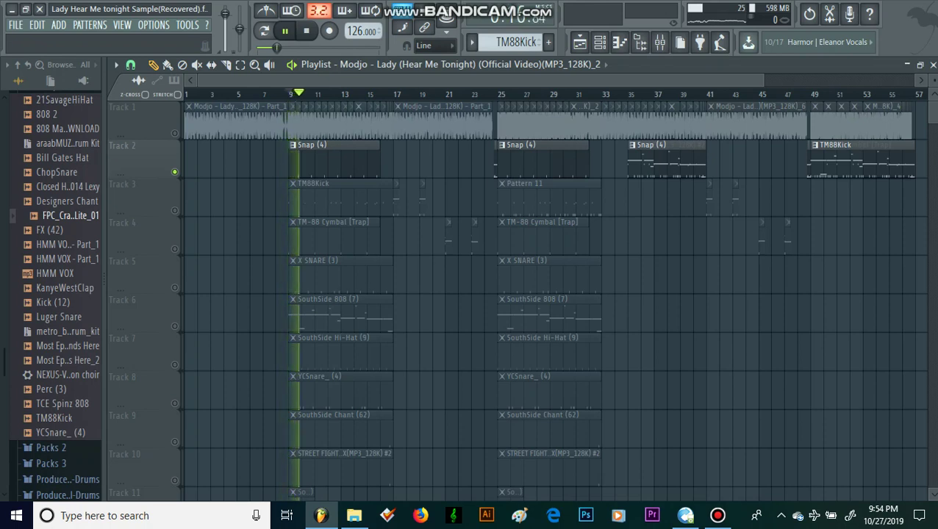
left_click(174, 171)
left_click(174, 210)
left_click(174, 249)
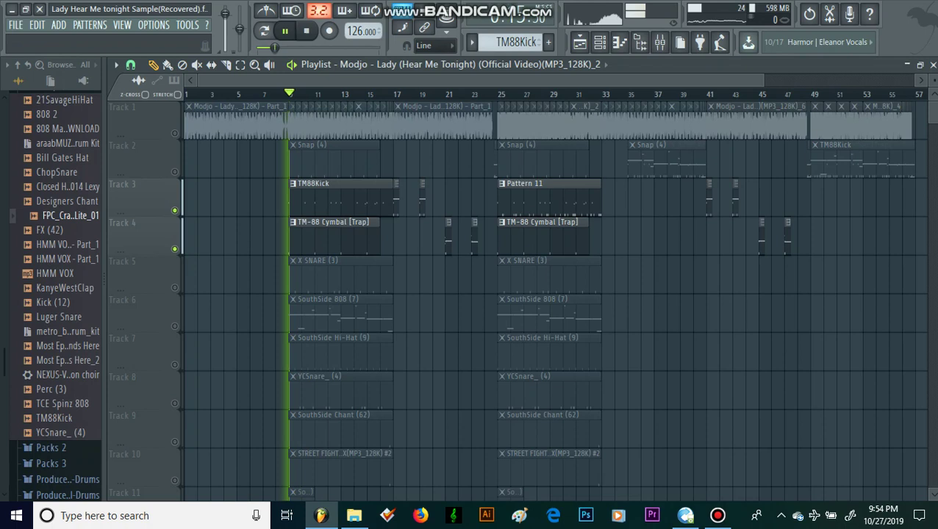
left_click(174, 288)
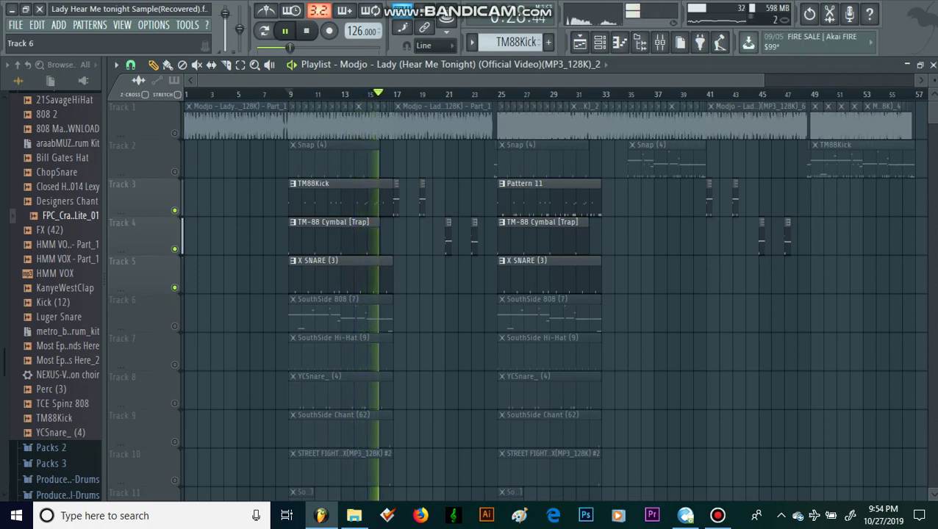
key("space")
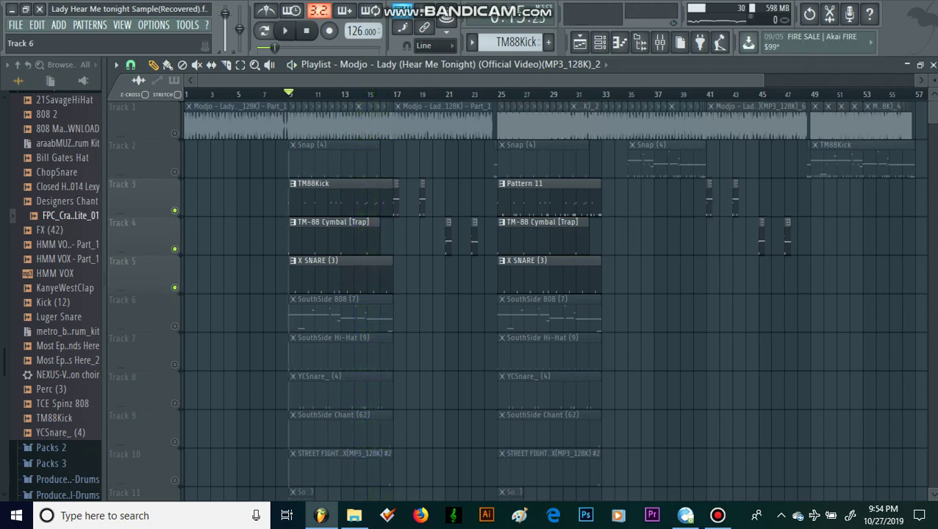
Step: Unmute Tracks 7 to 10 and preview the hi-hat, YCSnare, chant and Street Fighter patterns with the other drums
left_click(175, 365)
left_click(174, 403)
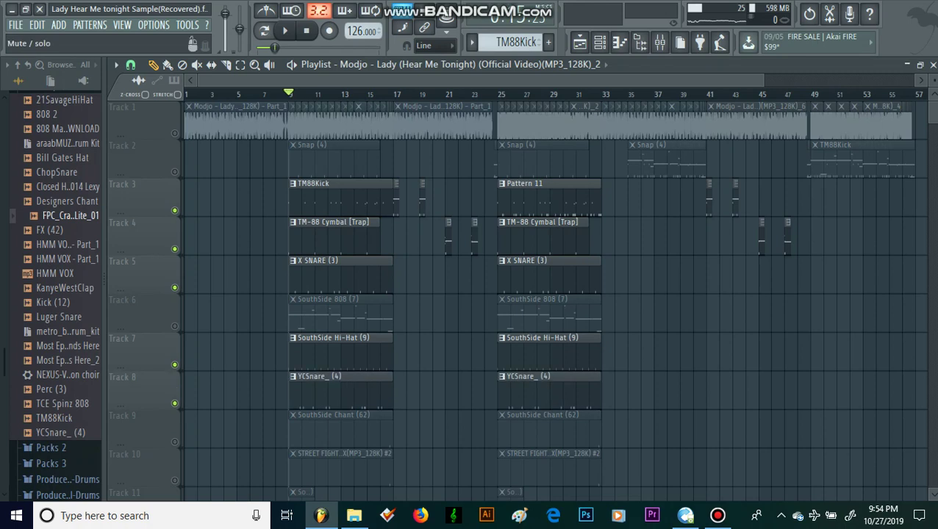
left_click(175, 442)
key("space")
left_click(175, 480)
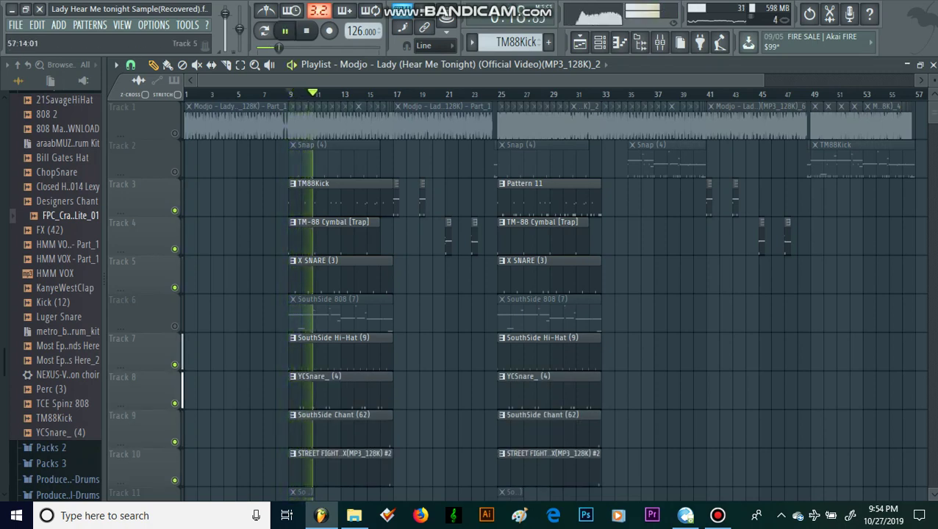
scroll(161, 275, "down", 3)
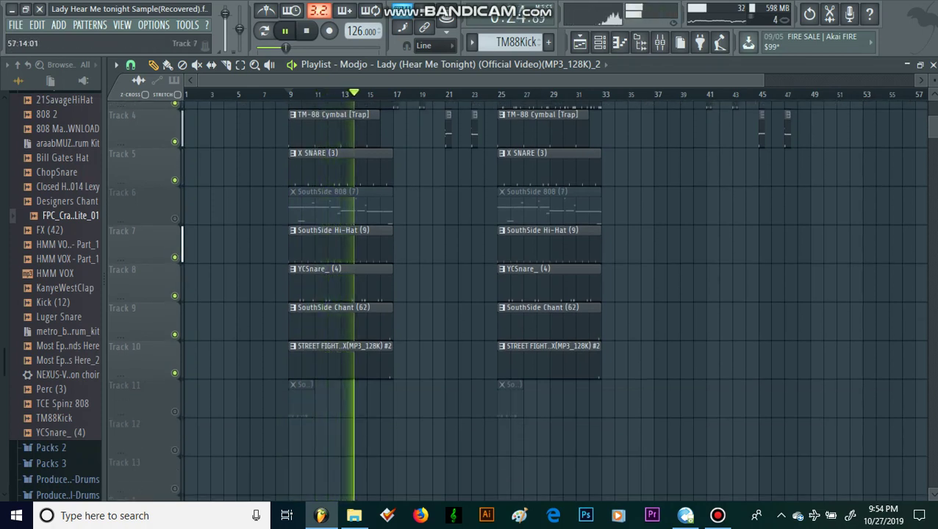
scroll(518, 301, "up", 3)
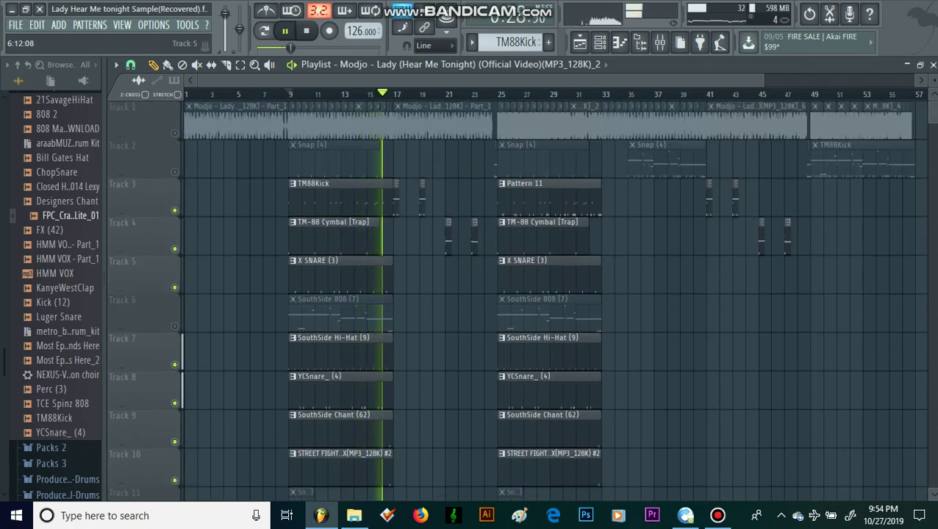
key("space")
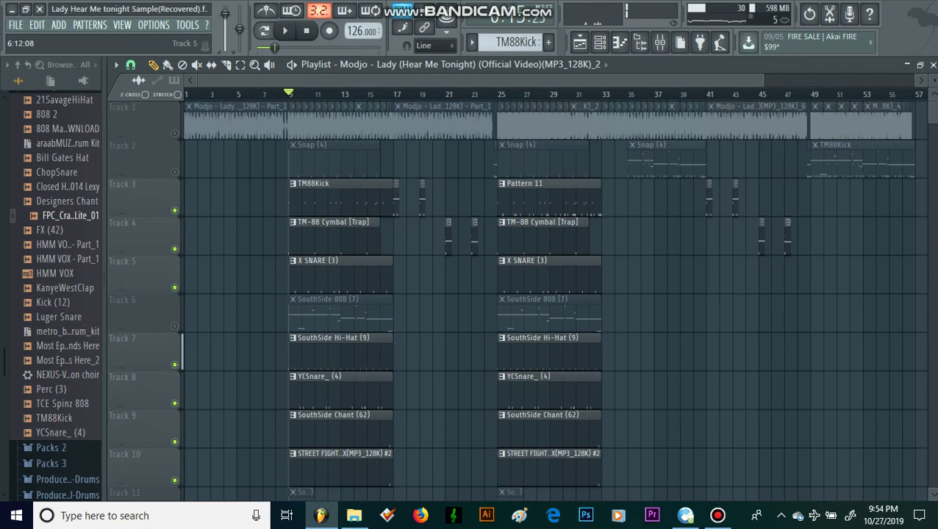
Step: Unmute the SouthSide 808 on Track 6, play it with the drums and open its piano roll to examine the bass notes
left_click(175, 326)
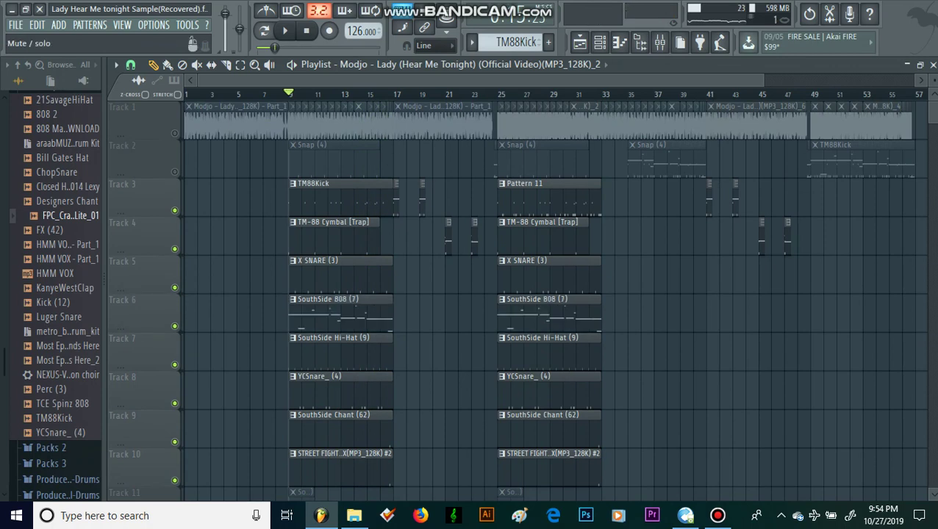
key("space")
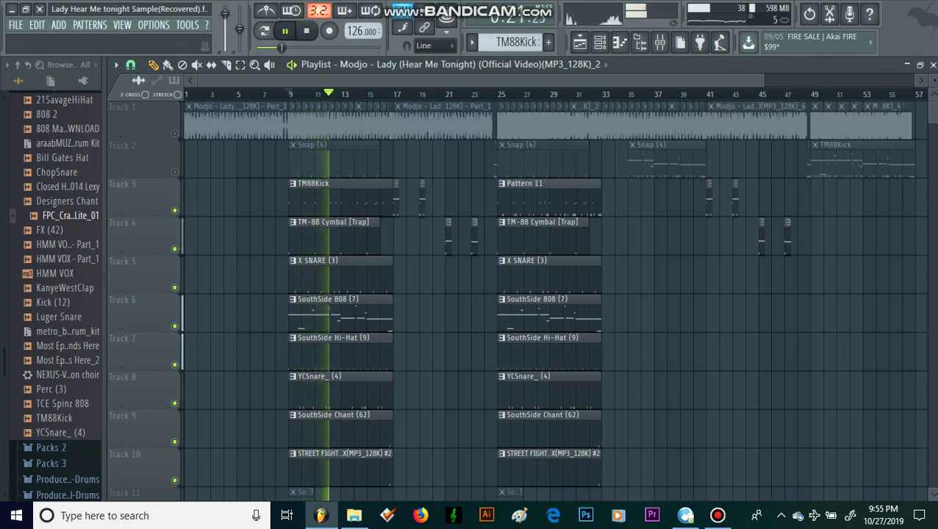
double_click(351, 313)
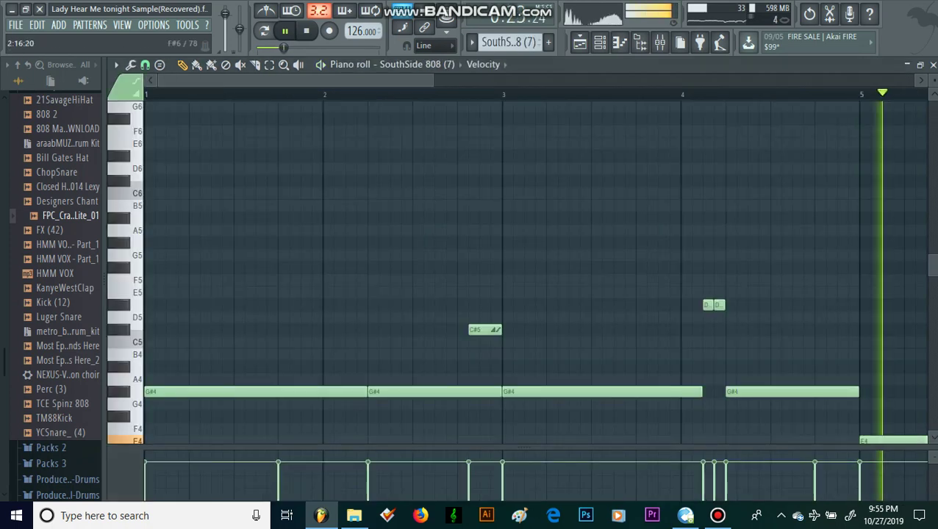
left_click_drag(433, 81, 911, 81)
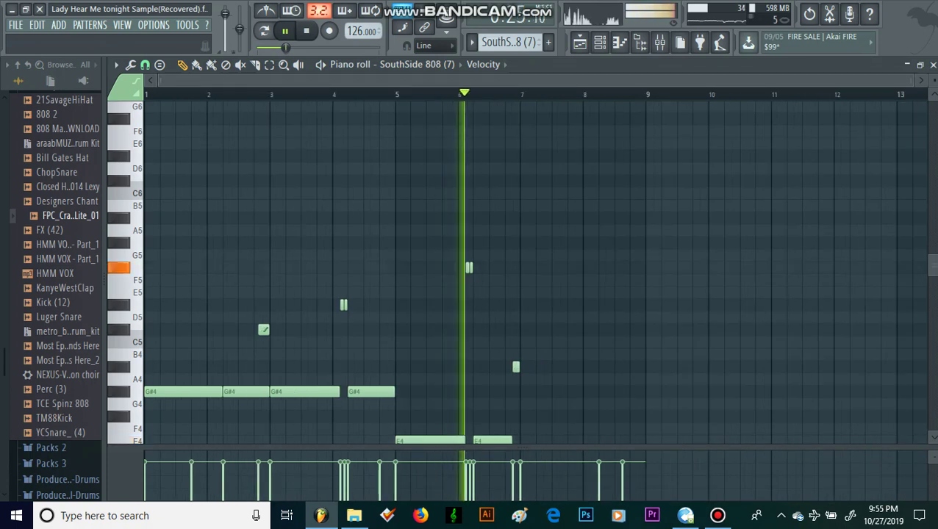
scroll(514, 271, "down", 2)
scroll(515, 272, "down", 3)
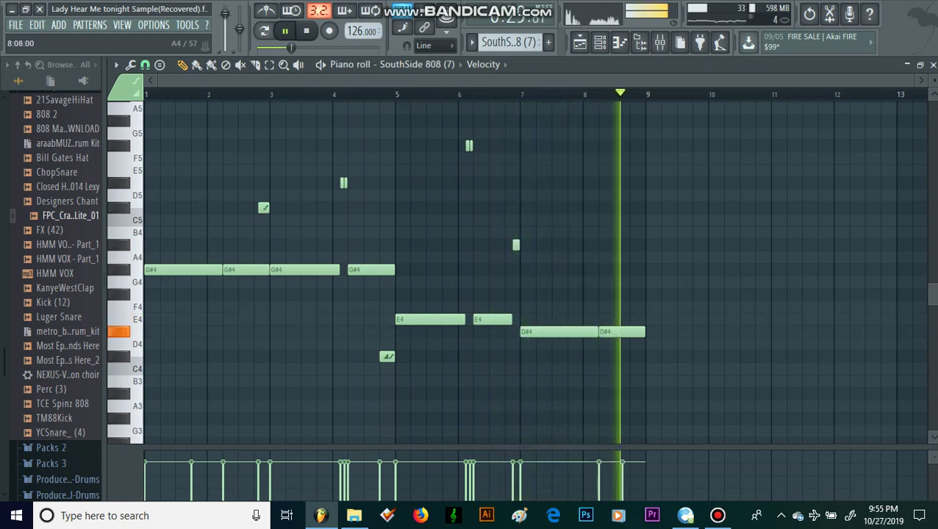
Step: Return to the playlist, unmute Tracks 1 and 2 and preview the sample together with the drum patterns
key("space")
left_click(579, 42)
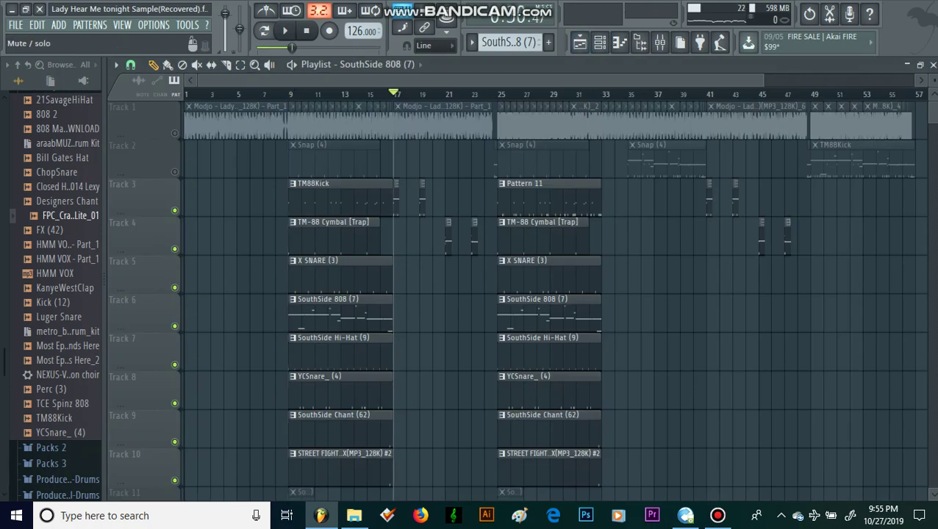
key("space")
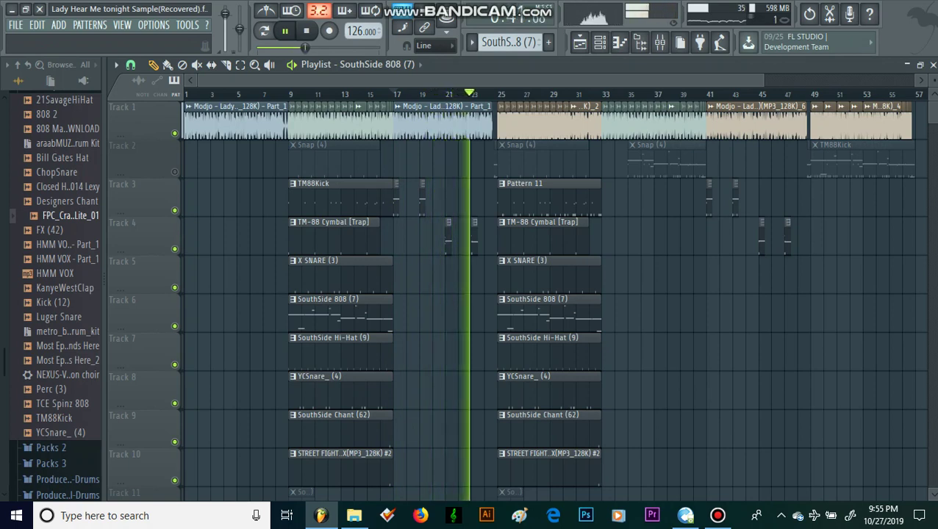
left_click(174, 171)
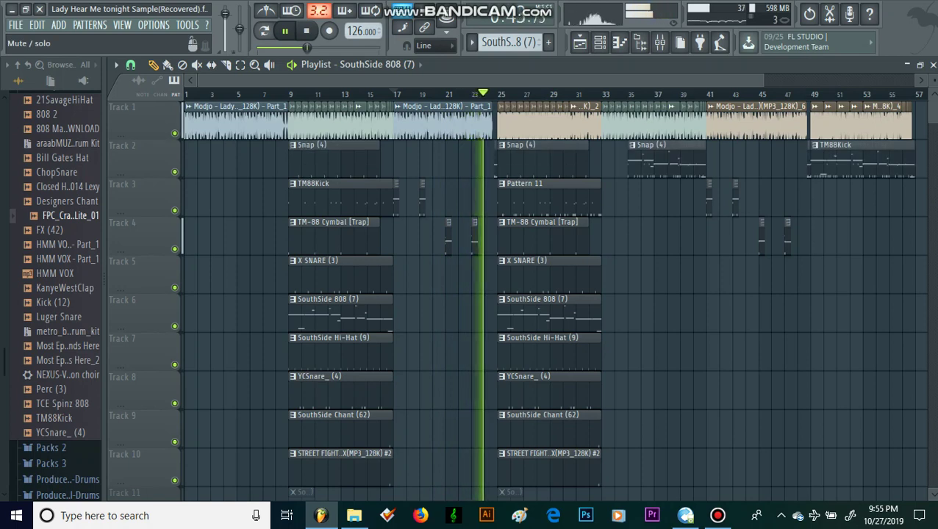
key("space")
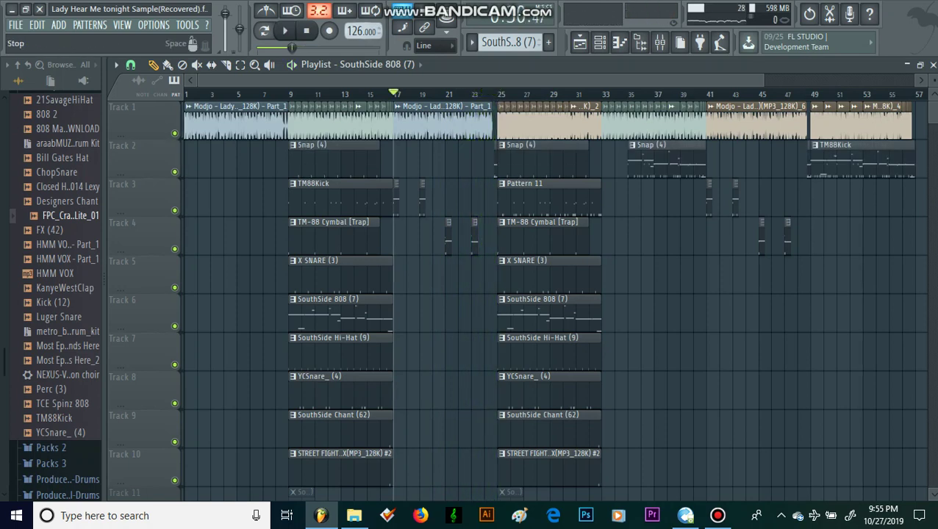
Step: Play the full arrangement from bar 1 and look over all the unmuted tracks in the playlist
left_click_drag(762, 80, 911, 80)
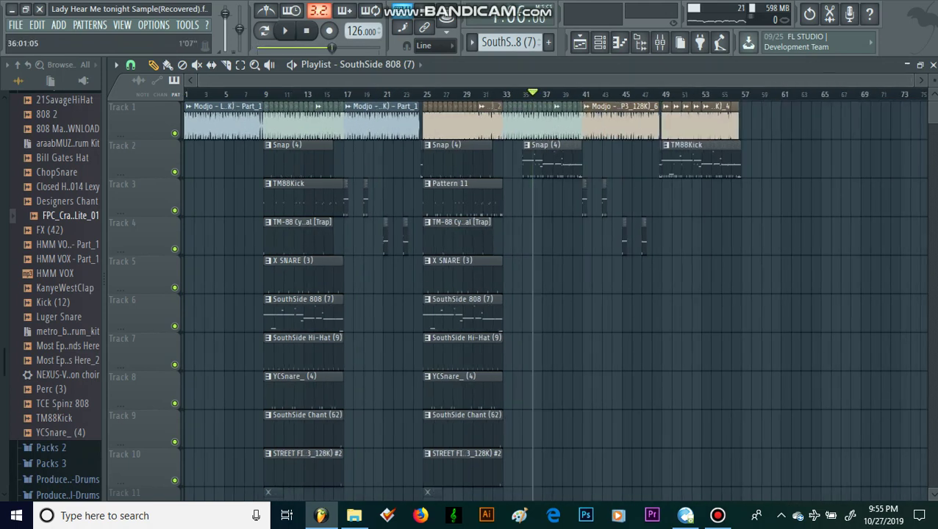
key("space")
left_click(520, 94)
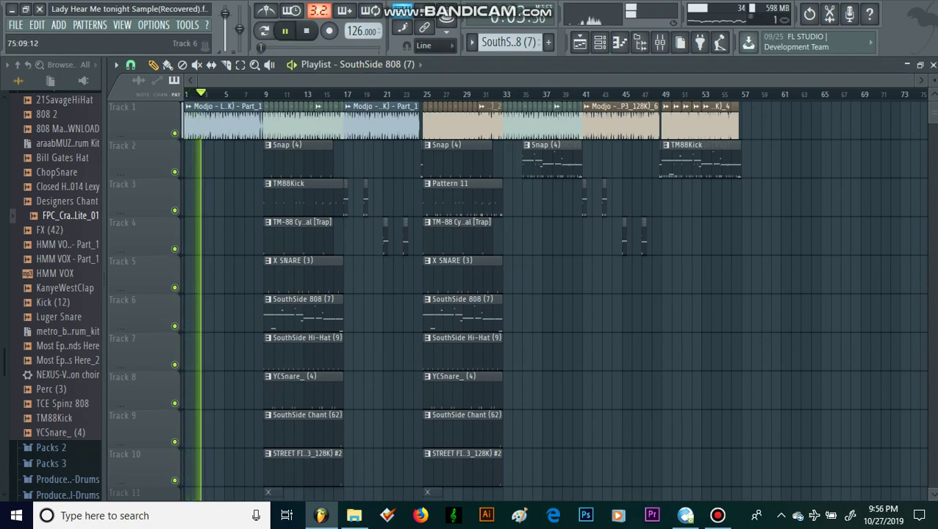
scroll(521, 301, "down", 5)
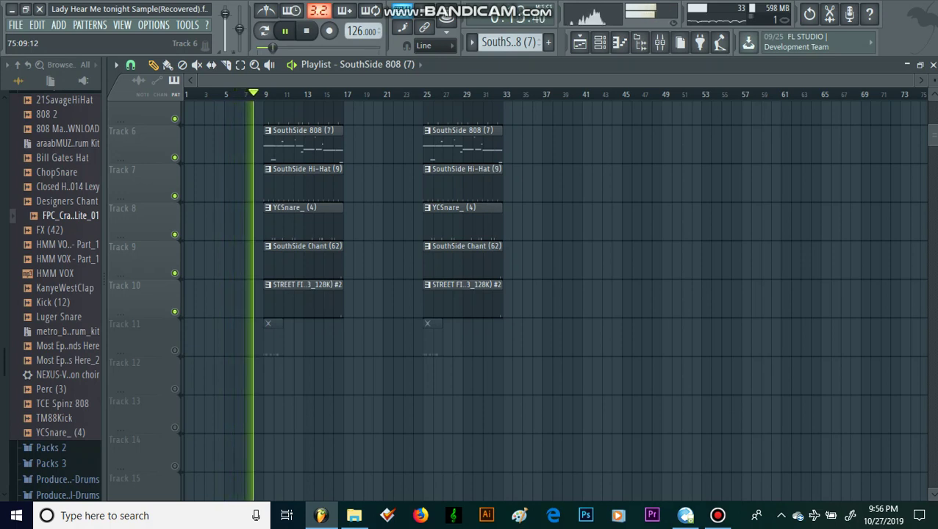
scroll(514, 294, "up", 5)
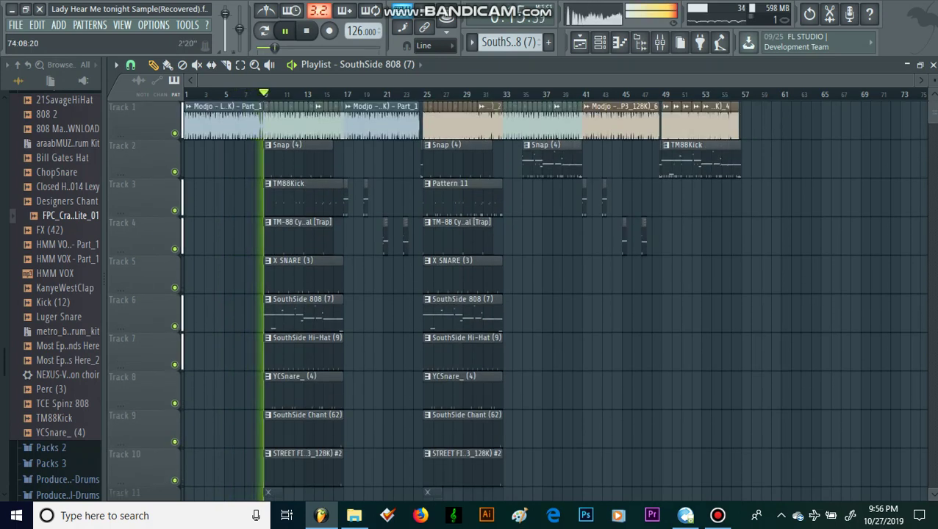
Step: Follow playback closely through the first drum section and the sample break after bar 17, raising the system volume to 100
left_click_drag(911, 80, 455, 80)
left_click_drag(397, 80, 428, 80)
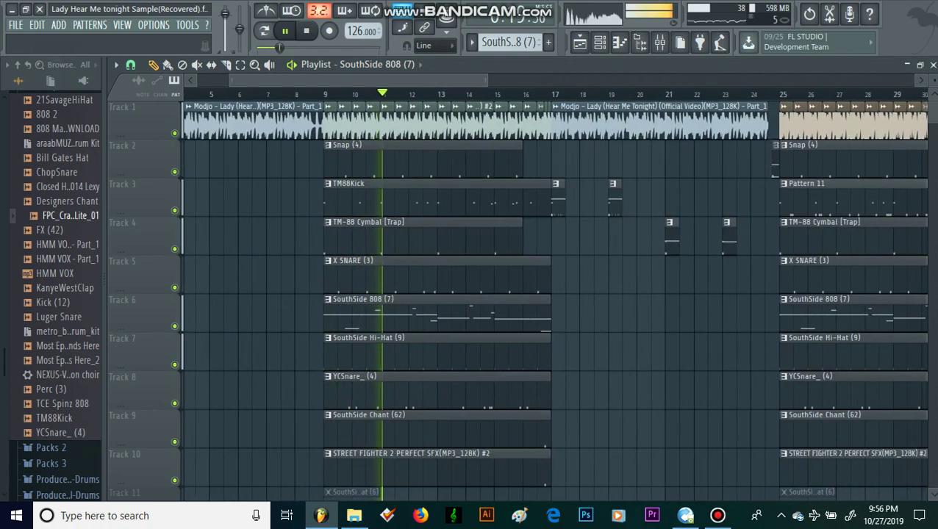
key("XF86AudioRaiseVolume")
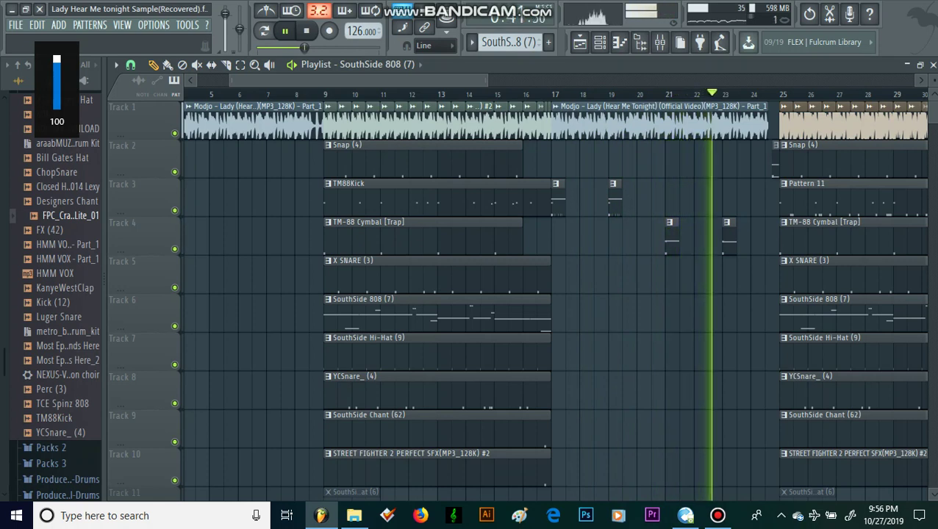
Step: Follow playback through the second drum section from bar 25 to bar 33, examining the sample chops and drum patterns
left_click_drag(487, 81, 911, 80)
left_click_drag(934, 111, 934, 111)
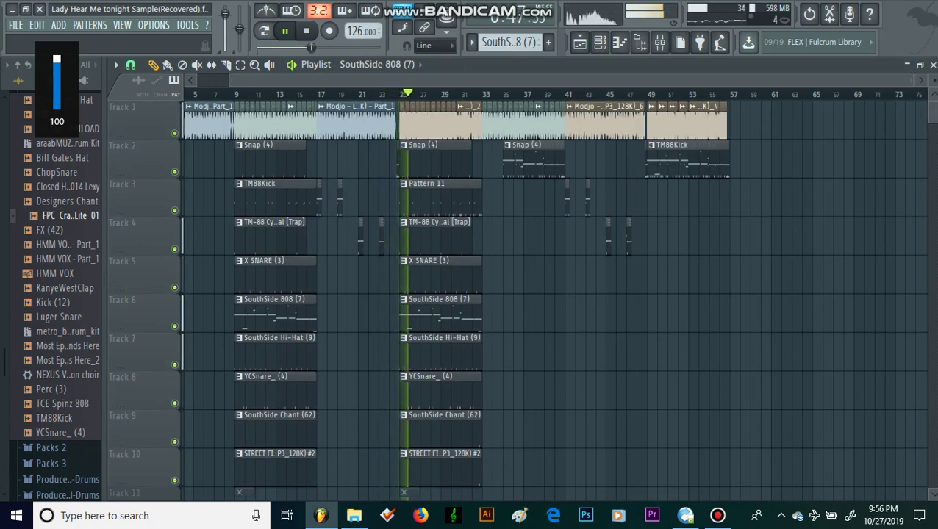
scroll(301, 79, "up", 3)
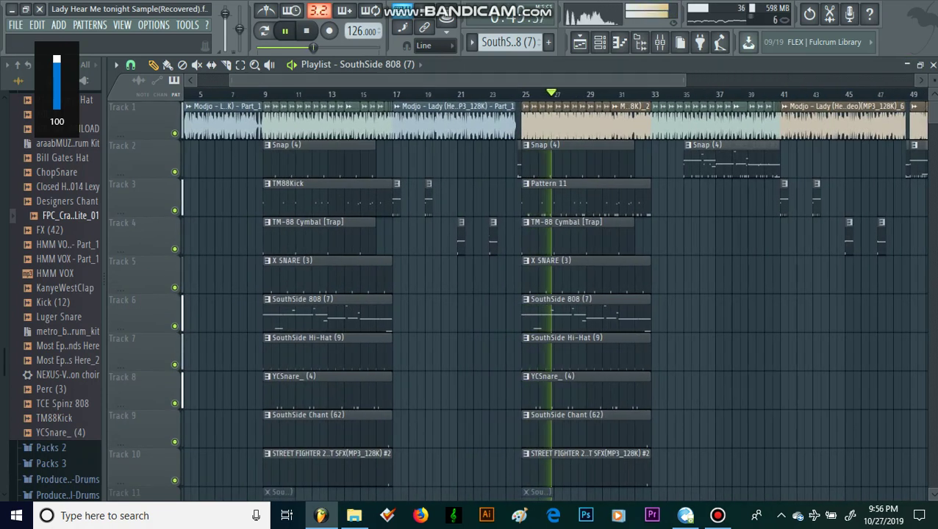
left_click_drag(456, 80, 524, 80)
left_click_drag(753, 80, 611, 80)
left_click_drag(529, 80, 591, 80)
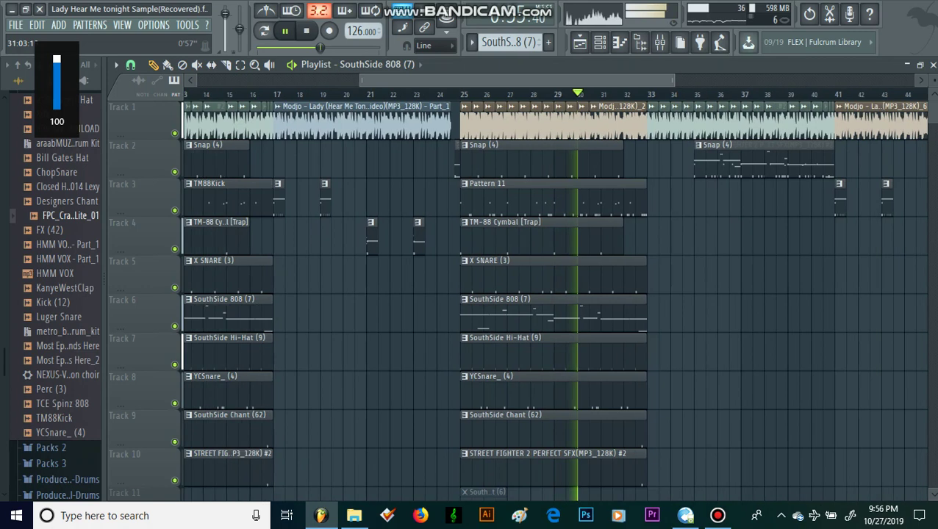
scroll(551, 294, "right", 3)
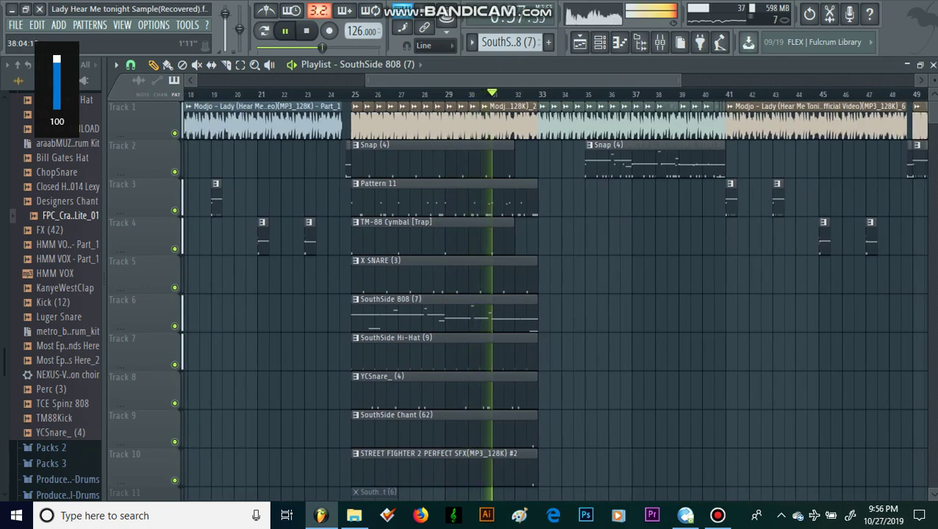
scroll(515, 79, "up", 2)
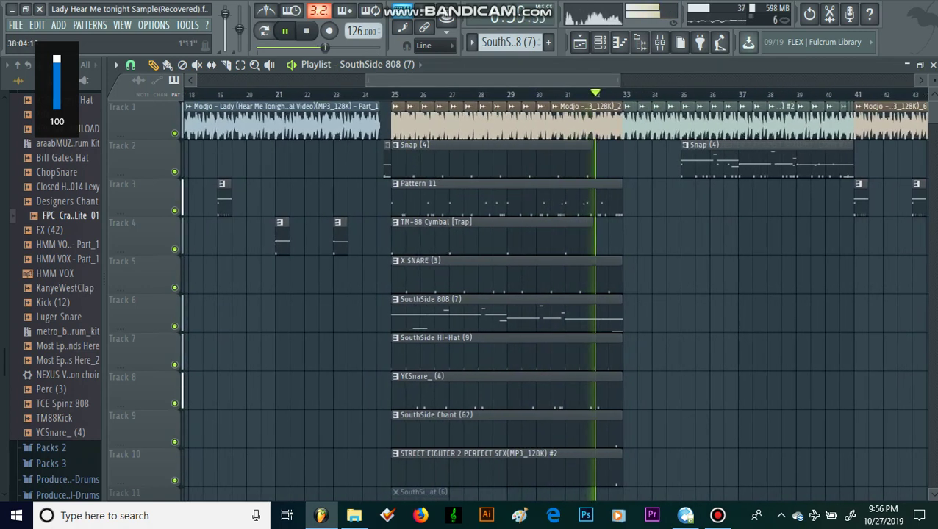
Step: Follow playback from bar 33 to the end of the arrangement, examining the Snap and TM88Kick patterns on Track 2
scroll(551, 294, "right", 5)
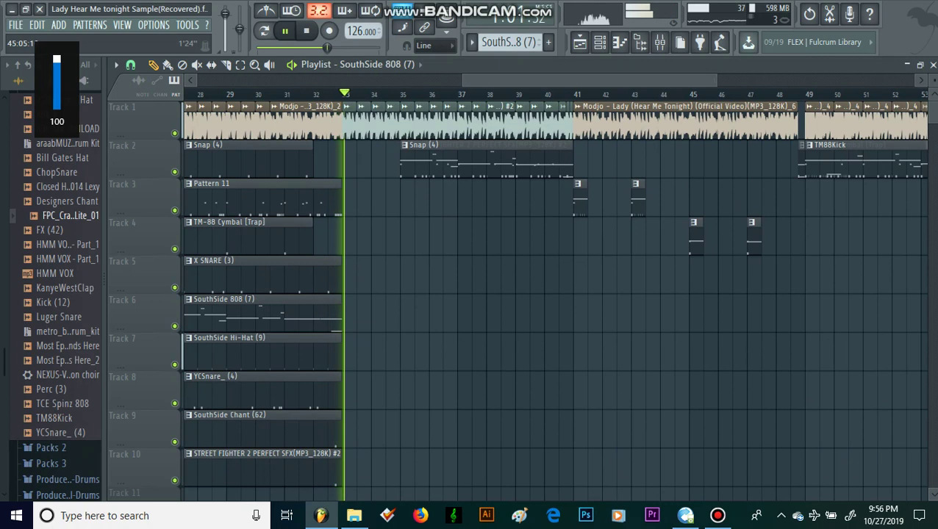
scroll(514, 80, "up", 1)
mouse_move(691, 79)
left_mouse_down()
mouse_move(675, 79)
mouse_move(699, 79)
left_mouse_up()
scroll(581, 79, "down", 3)
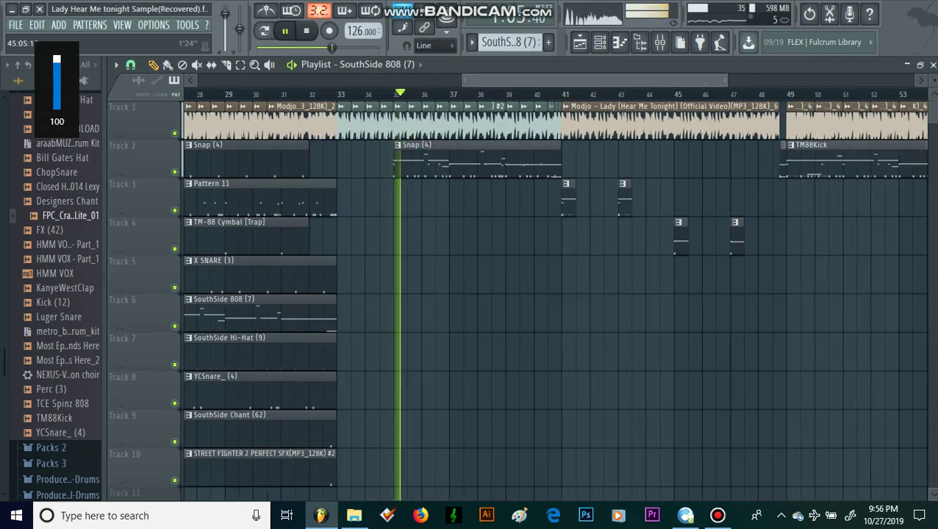
scroll(580, 80, "down", 1)
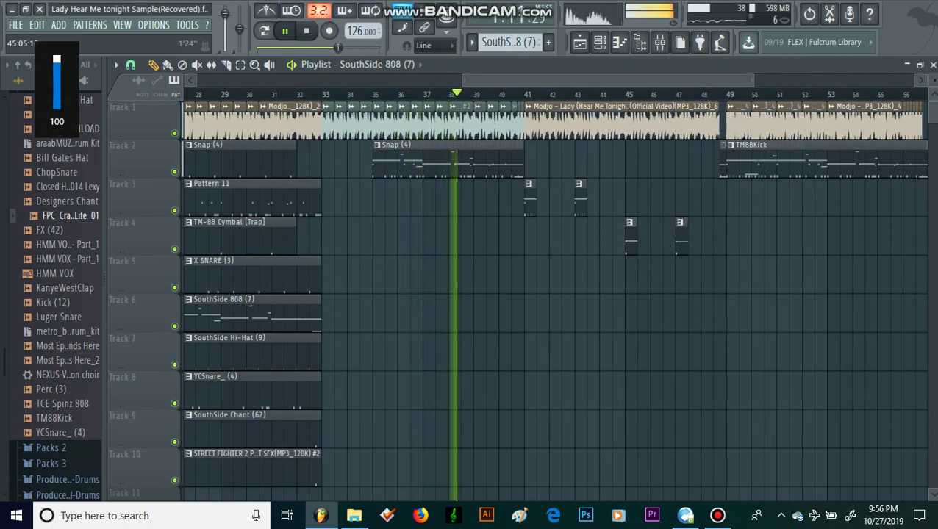
scroll(581, 80, "down", 2)
scroll(580, 80, "down", 1)
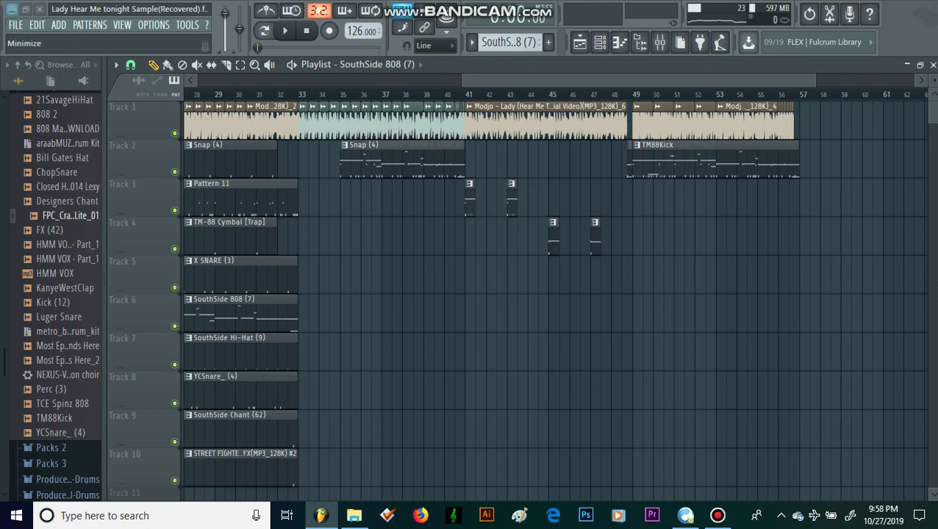
left_click(11, 9)
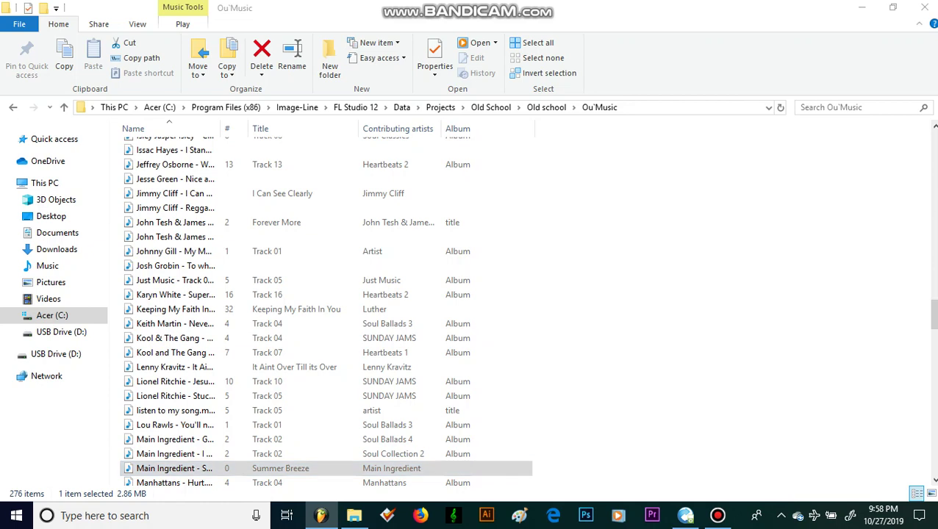
left_click(718, 515)
left_click(717, 515)
left_click(717, 515)
left_click(717, 515)
left_click(717, 515)
left_click(717, 515)
left_click(717, 515)
left_click(717, 515)
left_click(718, 515)
left_click(717, 515)
left_click(718, 516)
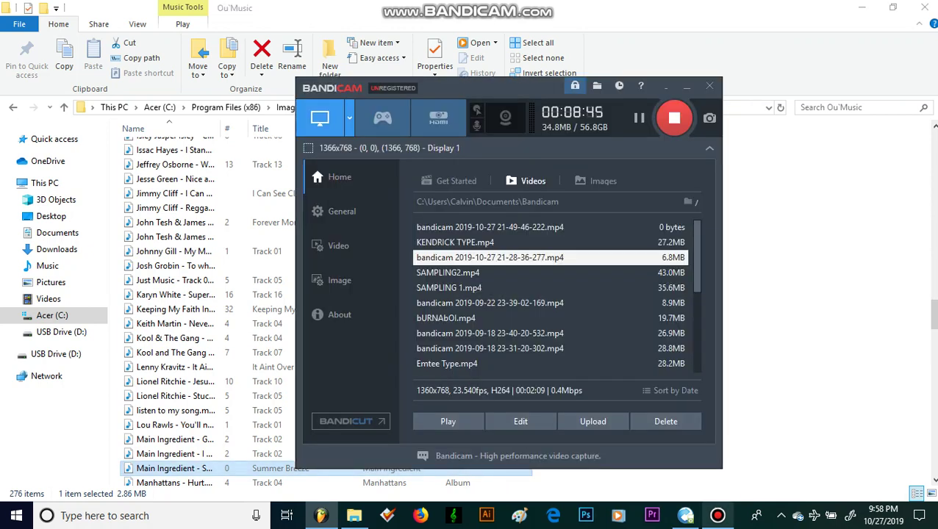
left_click(321, 515)
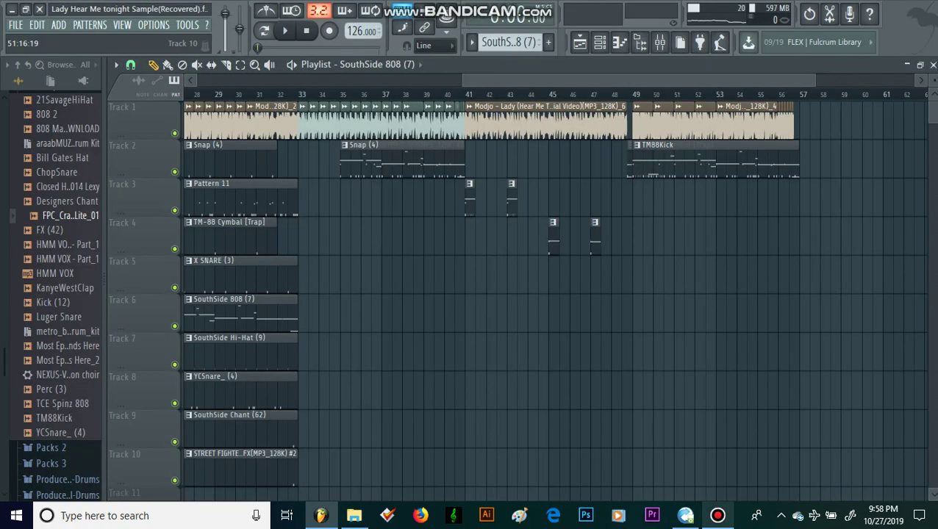